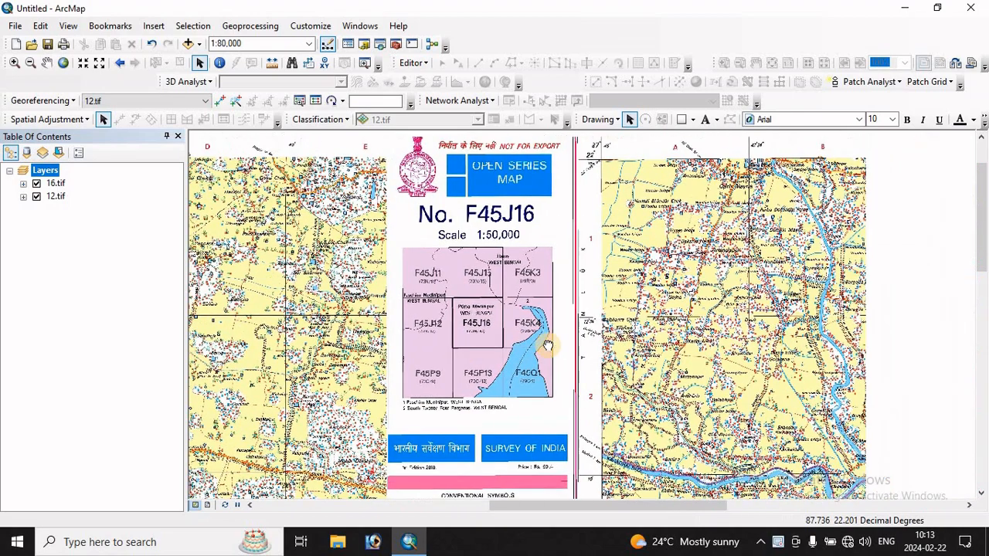
Step: Compare the overlapping 16.tif and 12.tif map sheets by switching the layers off and on, and inspect their borders and legends
left_click(36, 185)
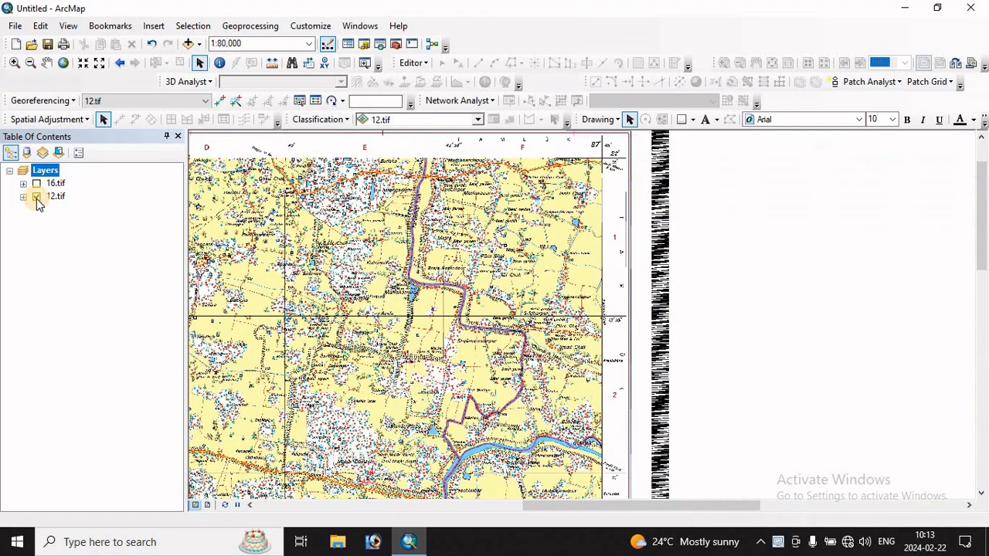
left_click(36, 197)
left_click(37, 184)
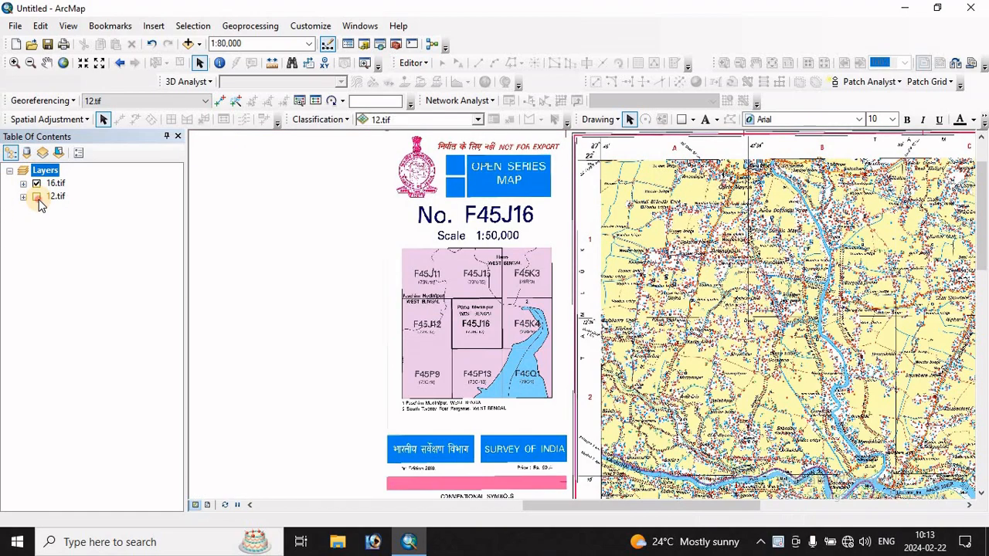
left_click(36, 197)
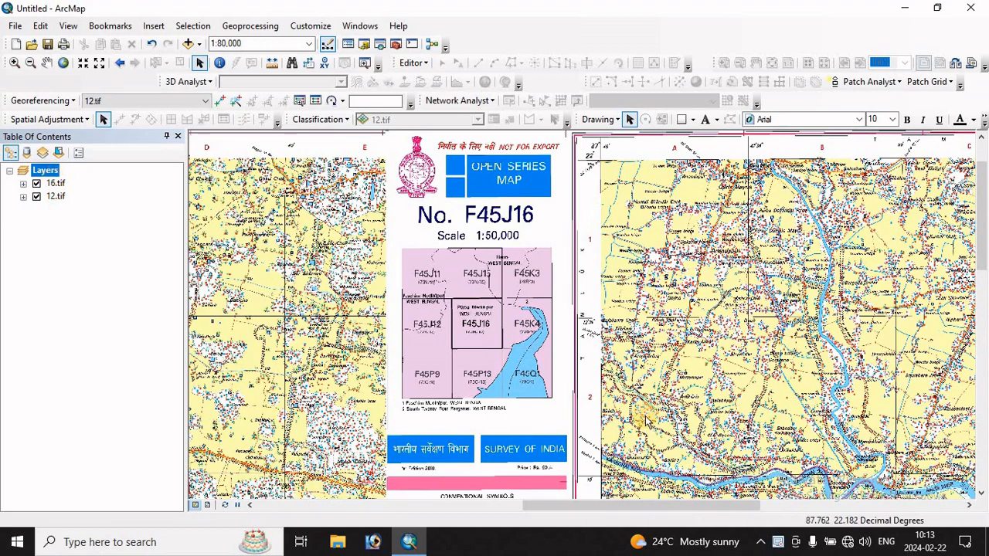
scroll(650, 387, "down", 3)
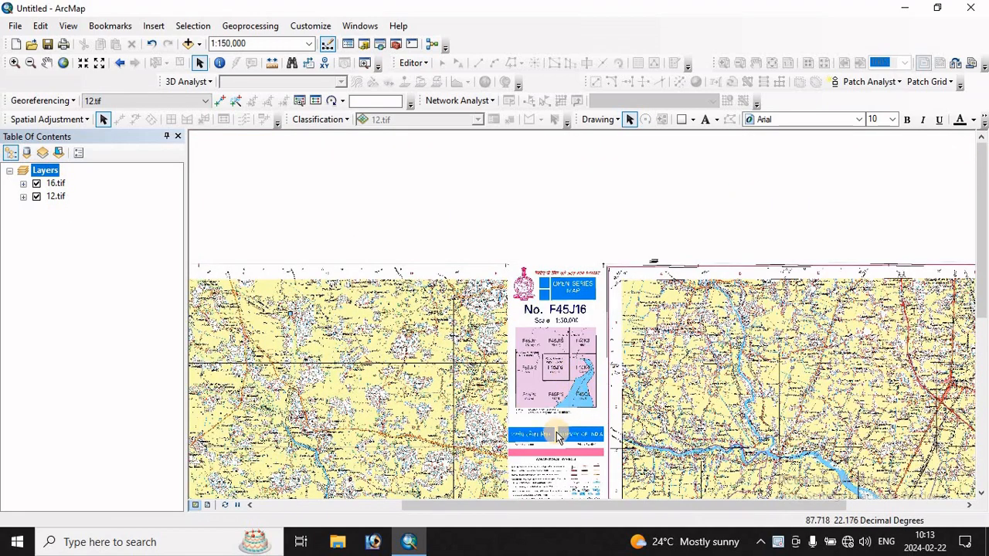
left_click_drag(508, 430, 520, 374)
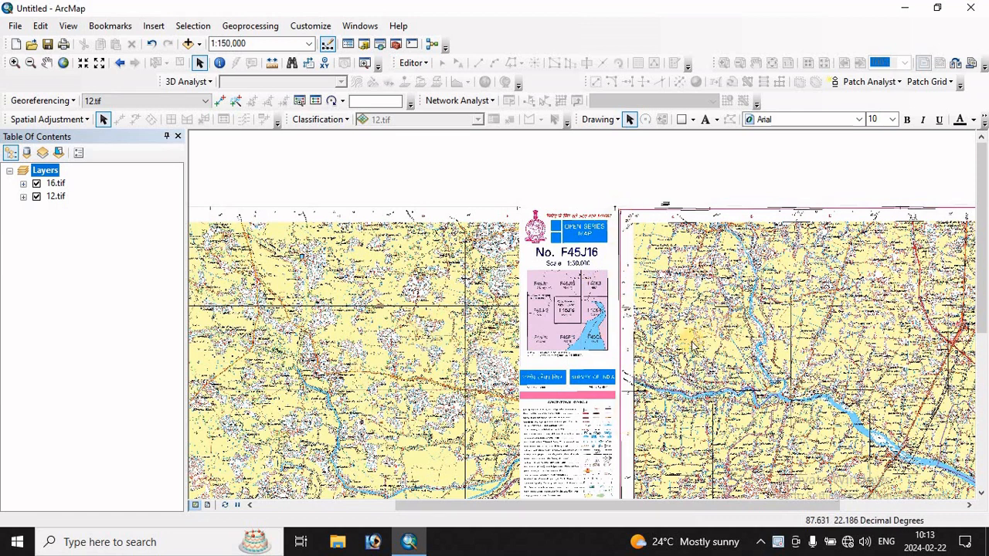
left_click_drag(693, 378, 678, 300)
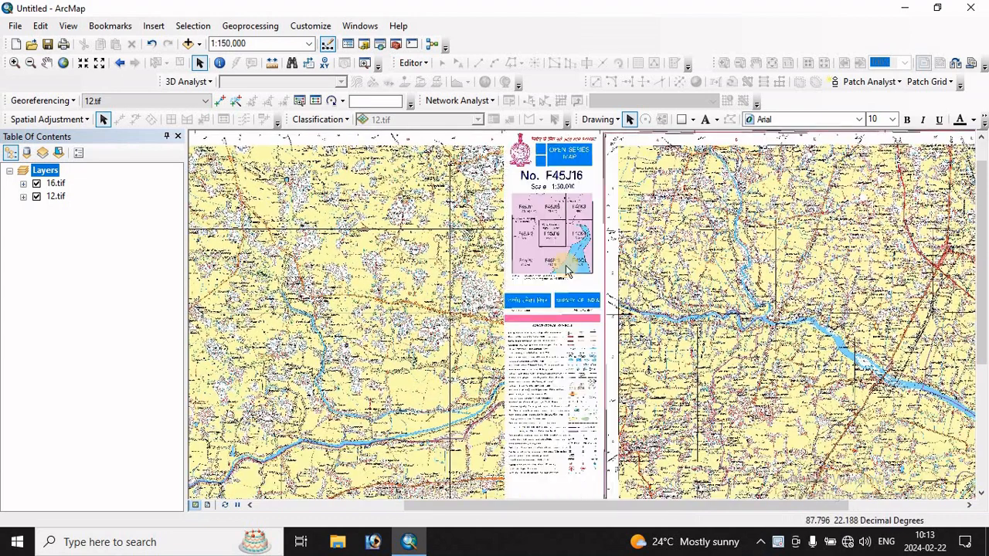
left_click(36, 183)
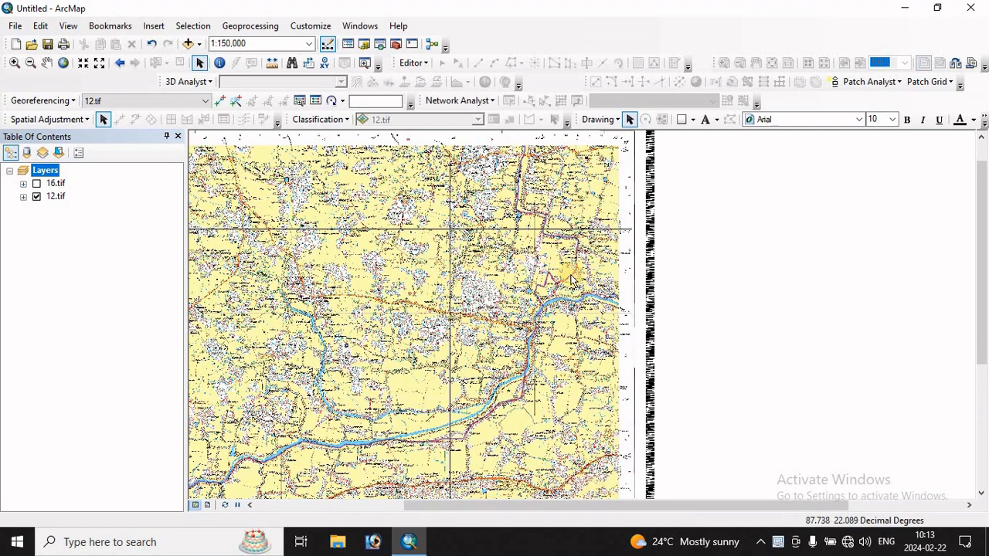
left_click(36, 183)
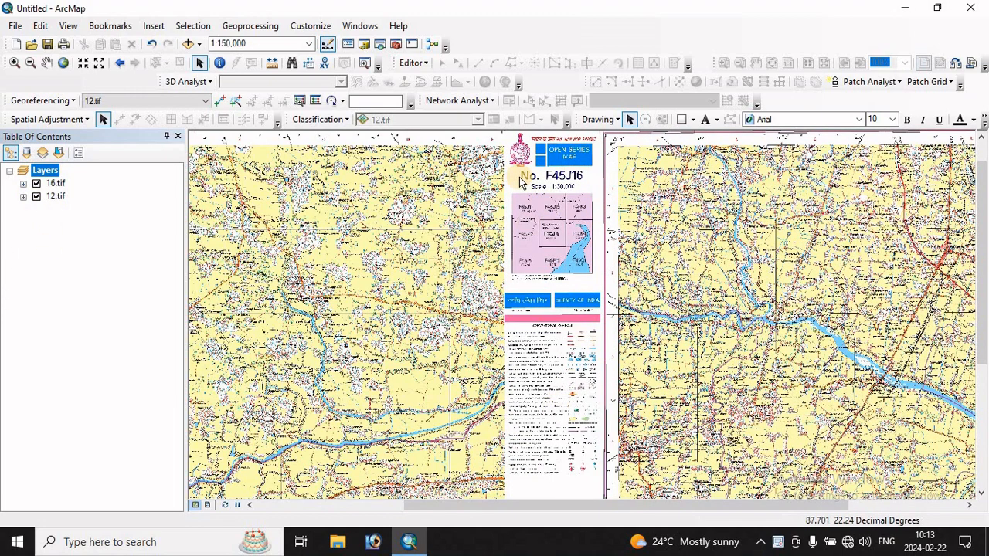
left_click_drag(516, 394, 876, 338)
left_click_drag(535, 303, 531, 434)
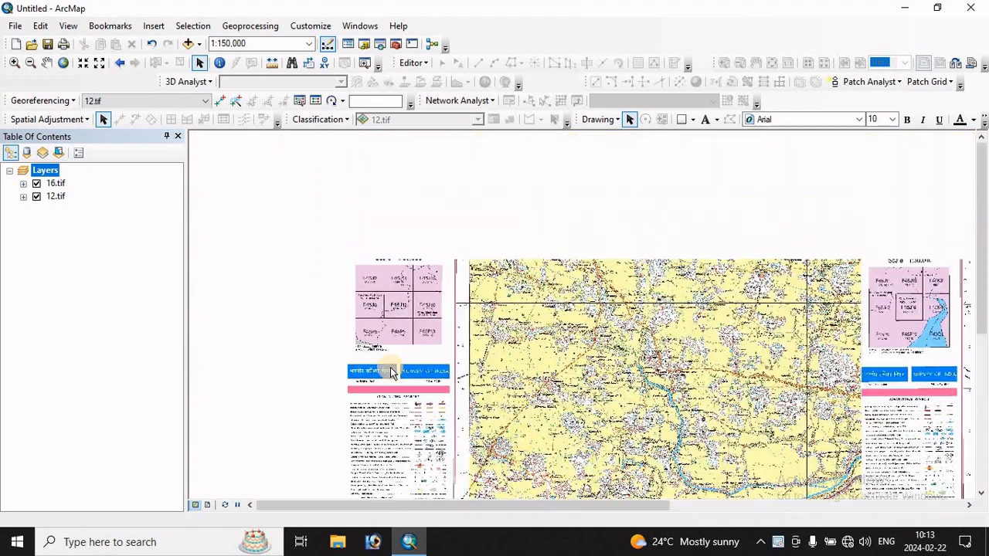
left_click_drag(822, 328, 747, 296)
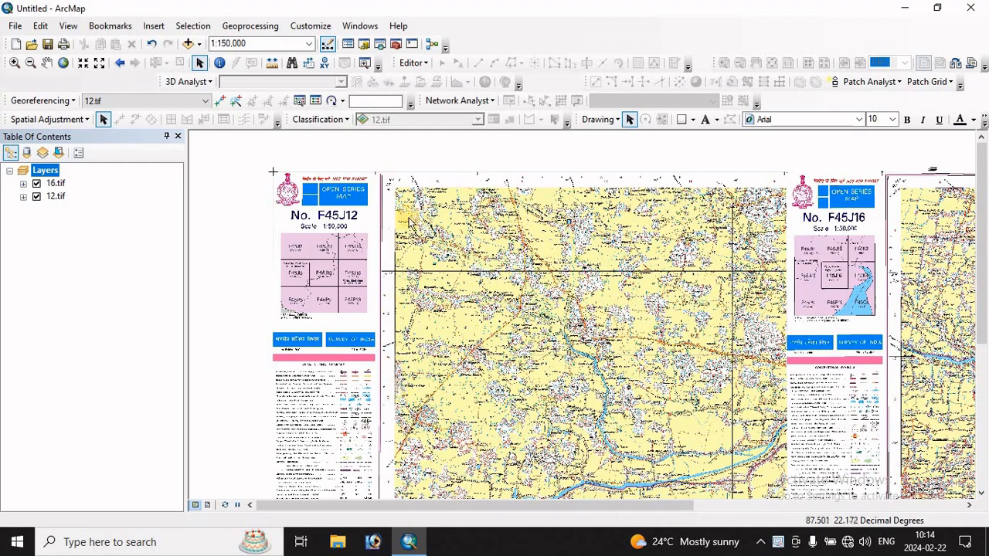
Step: Hide the 16.tif layer to work on the upper-left corner of the 12.tif map sheet
scroll(414, 183, "up", 1)
scroll(389, 194, "up", 1)
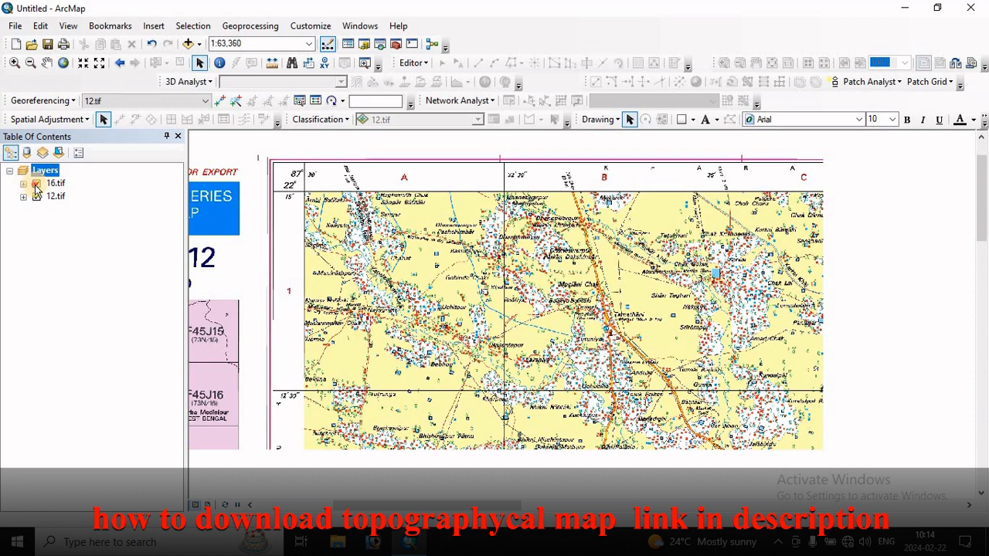
left_click(36, 186)
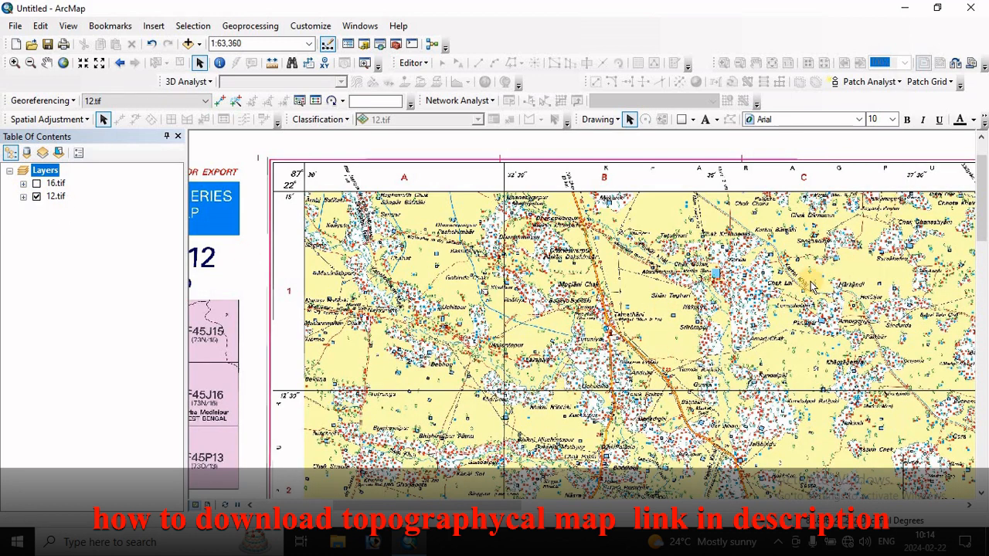
Step: Start a new shapefile in the ValleyMorphTool-master folder and set its feature type to Polygon
left_click(364, 45)
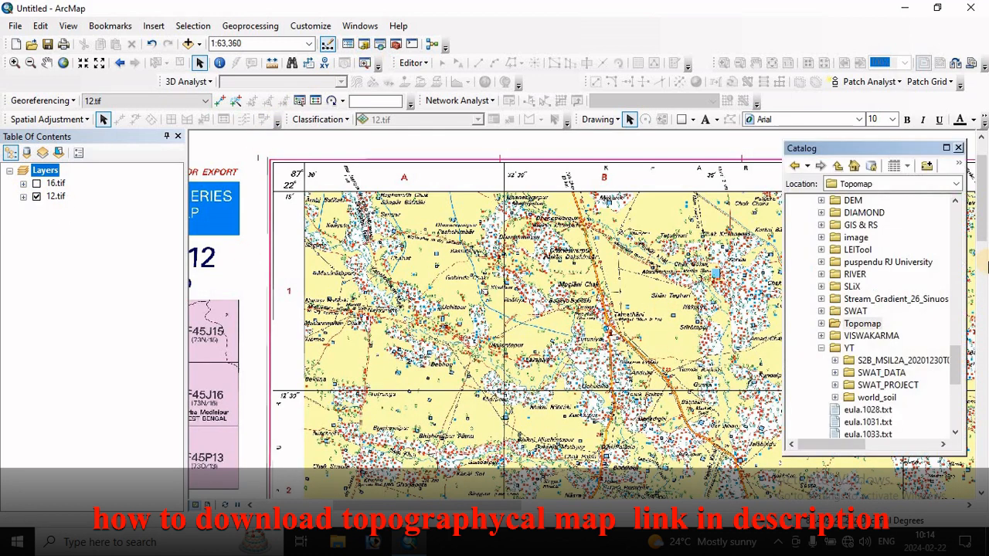
left_click(820, 349)
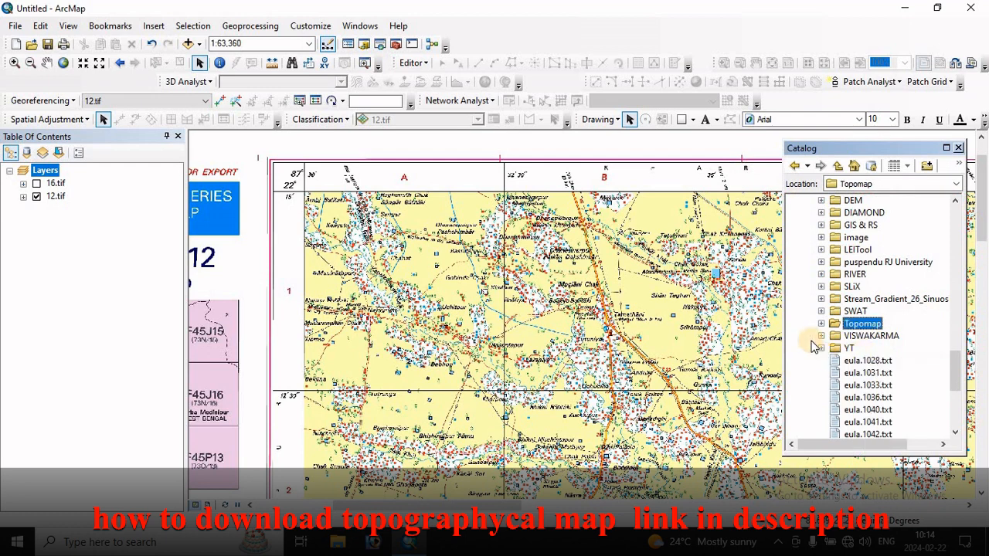
scroll(935, 327, "up", 5)
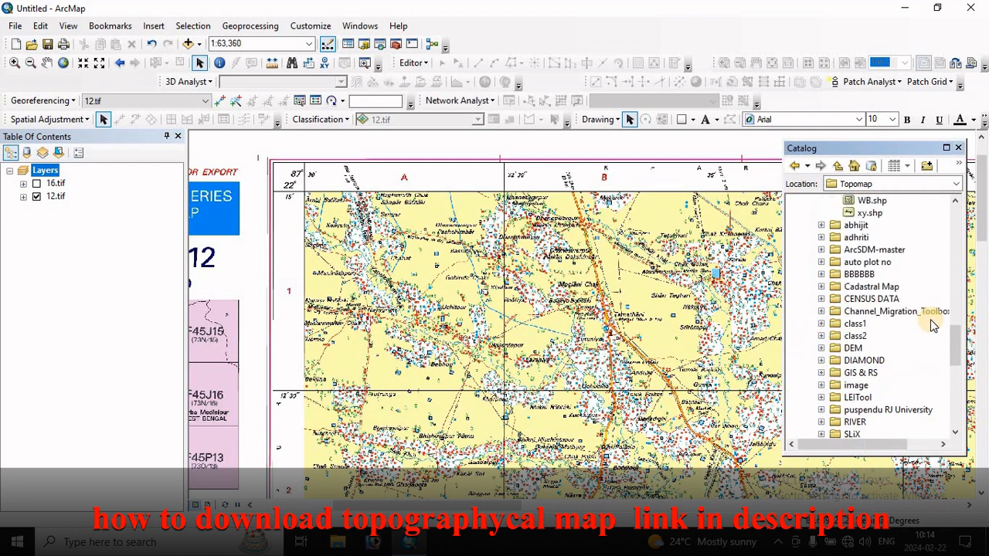
scroll(881, 229, "up", 11)
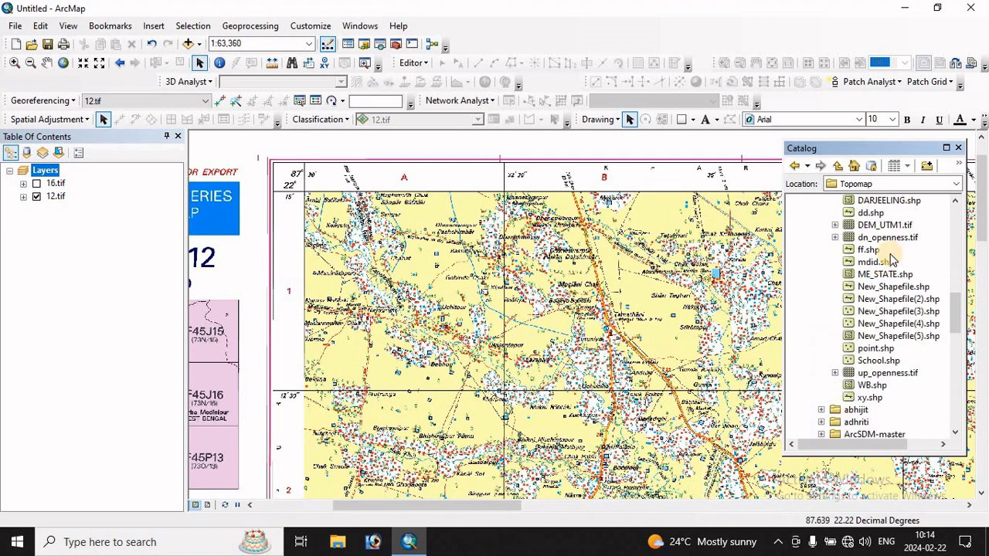
right_click(884, 300)
left_click(919, 395)
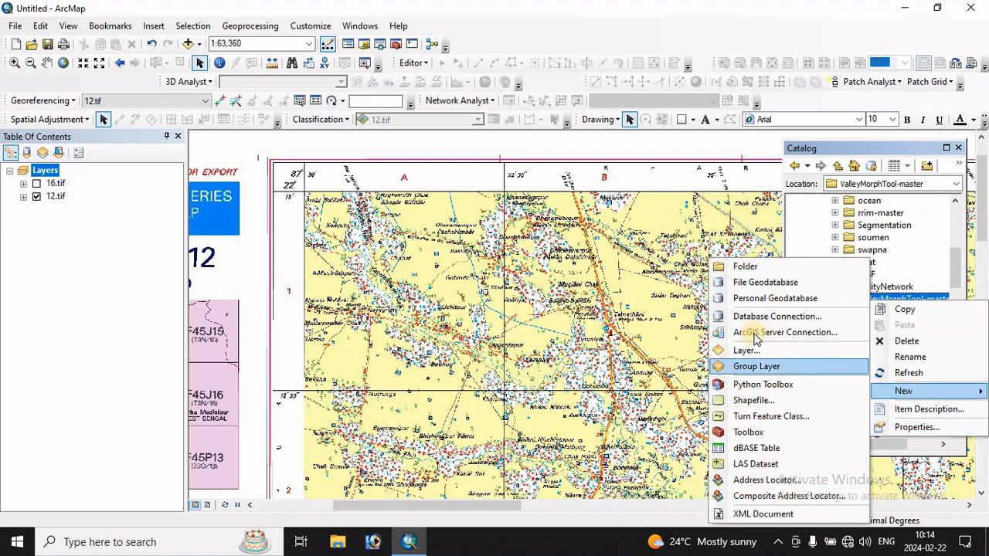
left_click(751, 400)
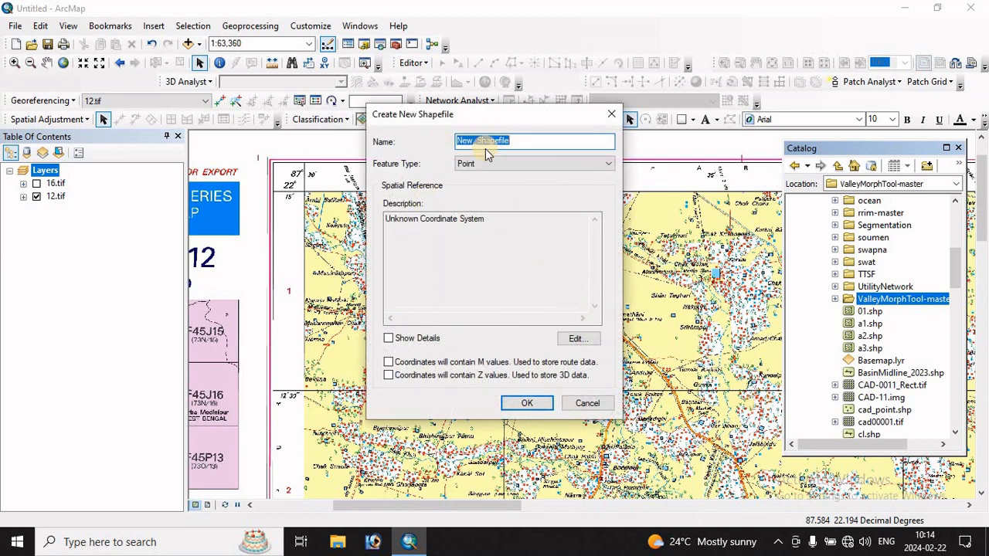
left_click(487, 166)
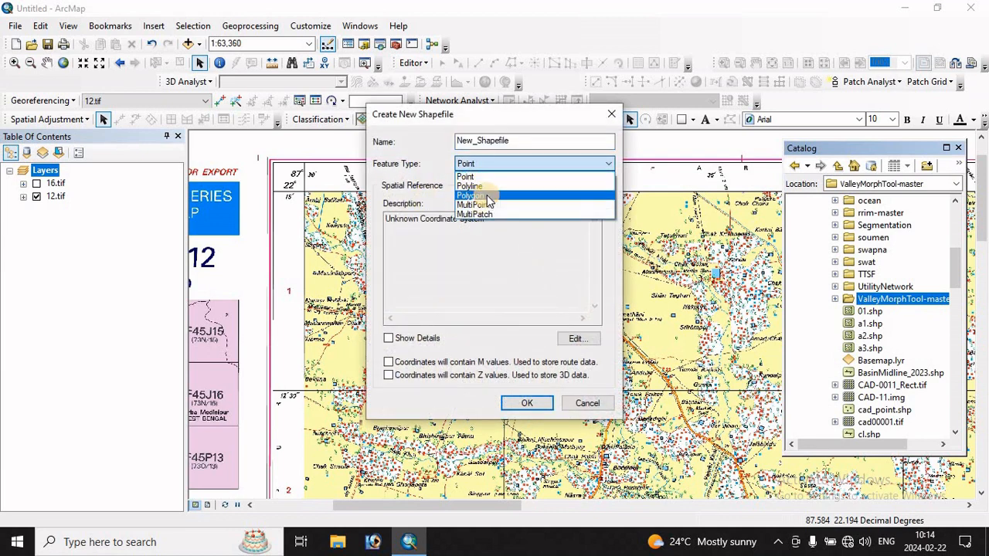
left_click(486, 196)
Step: Import the GCS_WGS_1984 coordinate system from 12.tif in the Topomap folder and create the shapefile as New_Shapefile
left_click(578, 339)
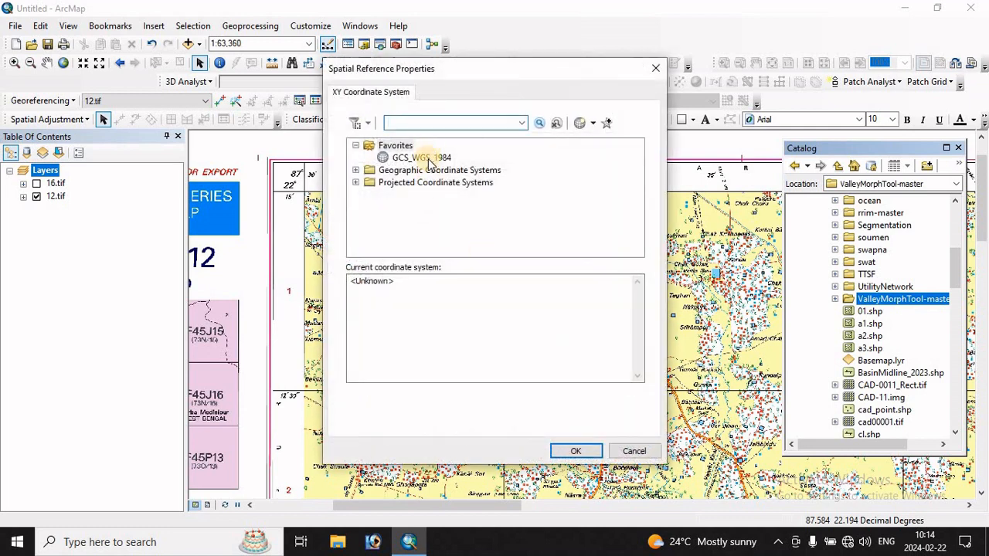
left_click(429, 158)
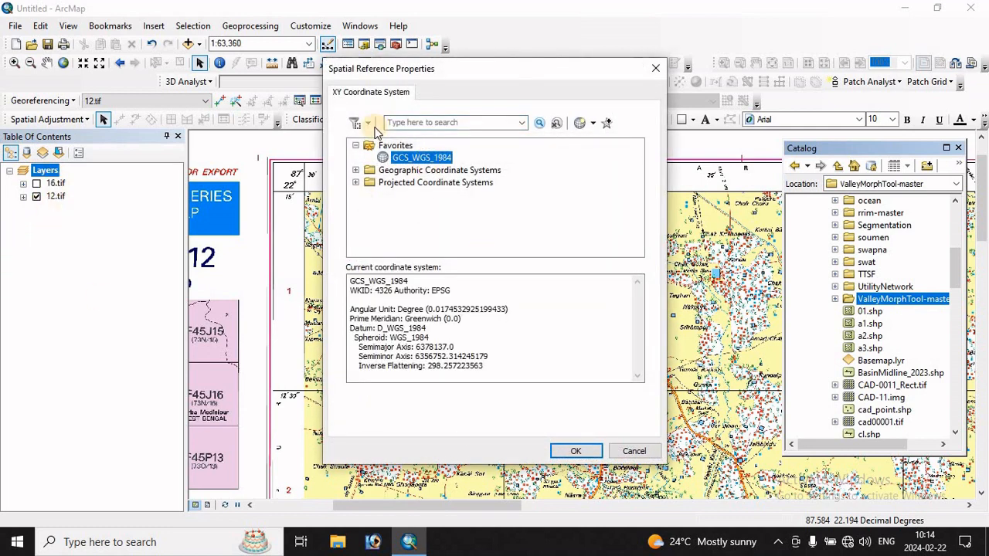
left_click(591, 123)
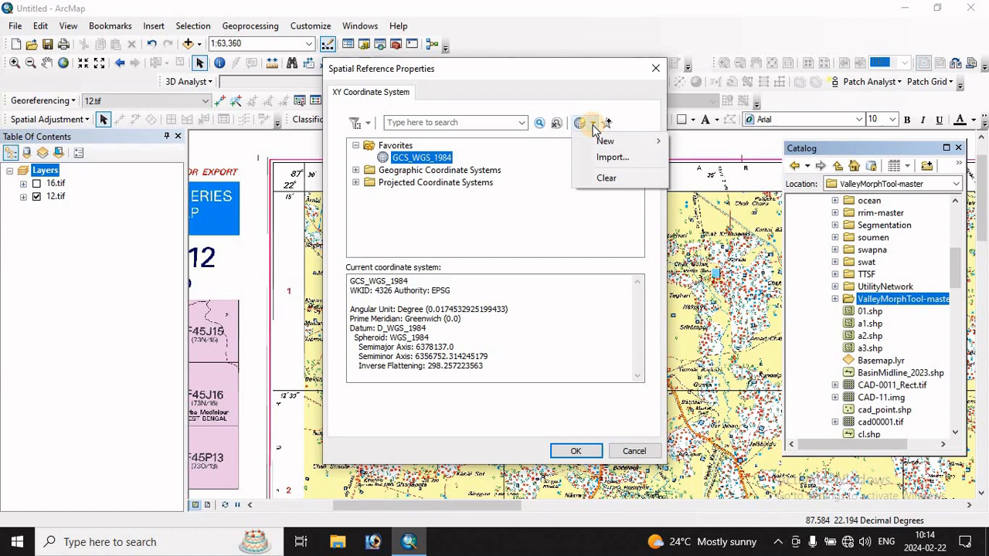
left_click(623, 158)
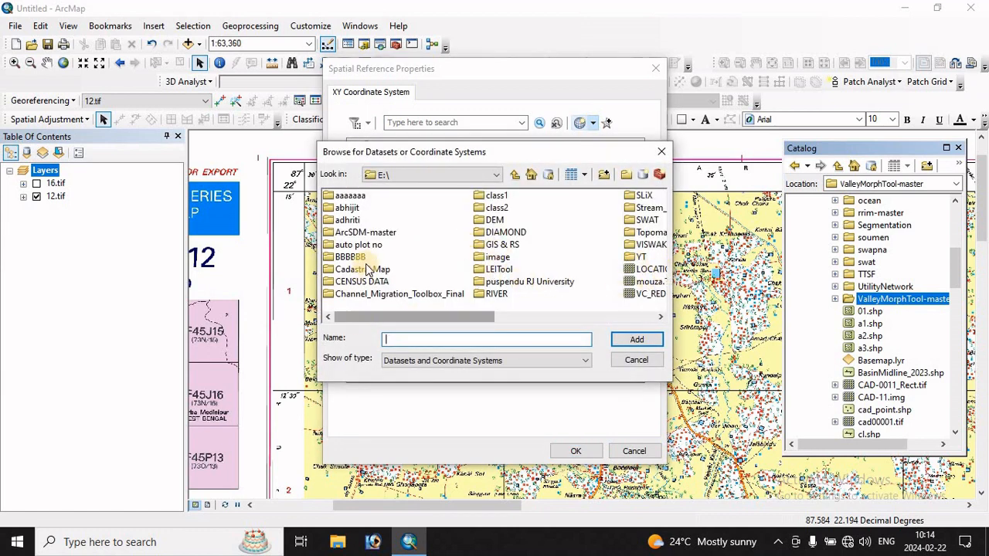
left_click_drag(424, 313, 492, 320)
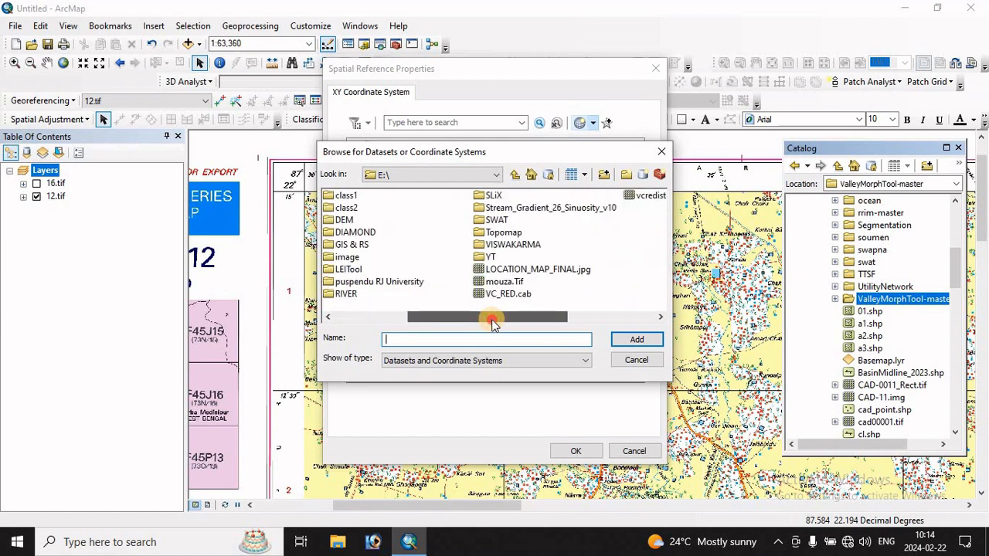
double_click(498, 234)
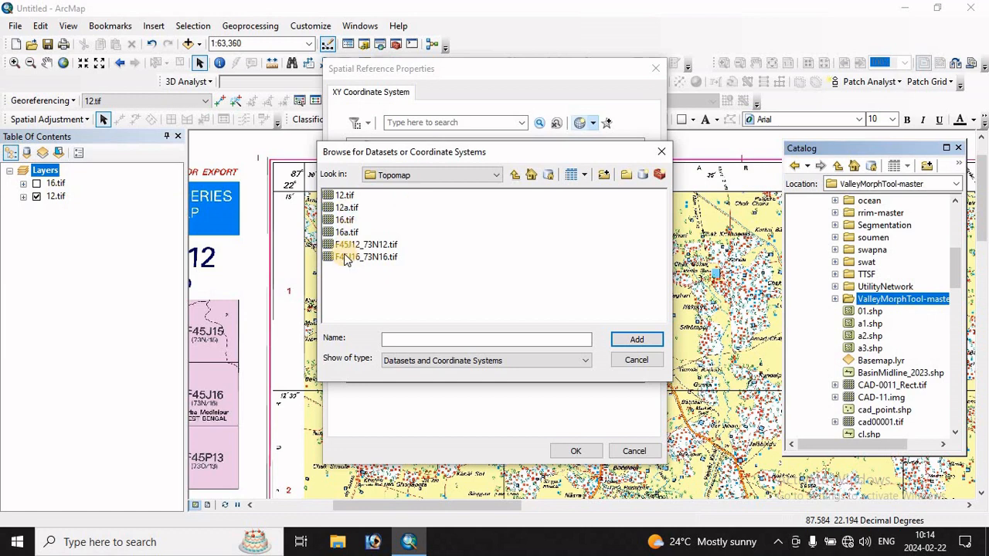
left_click(346, 197)
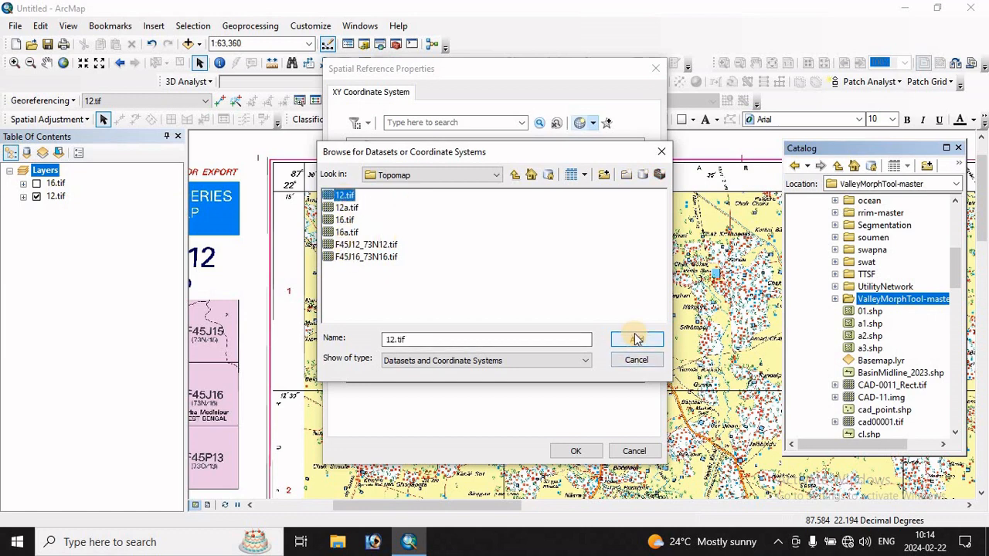
left_click(636, 339)
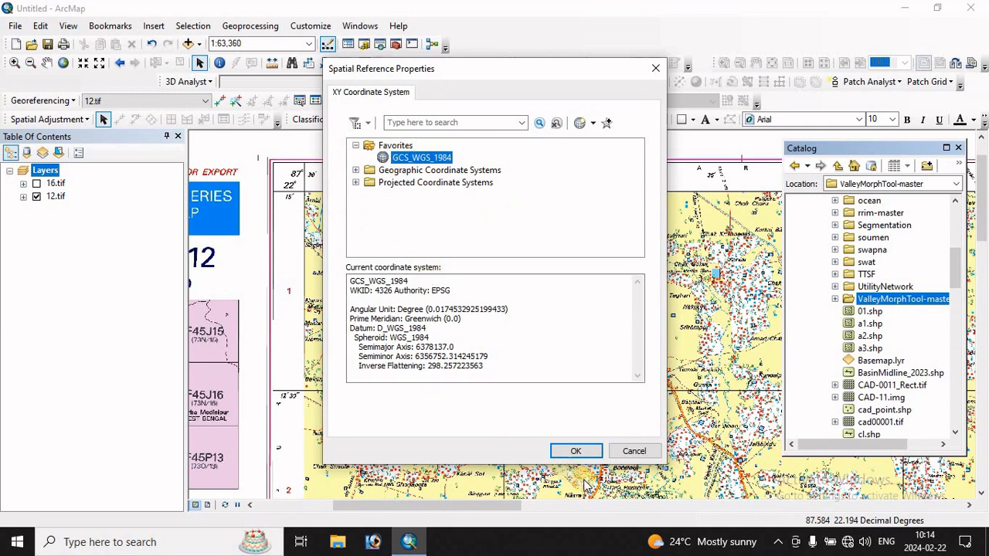
left_click(576, 454)
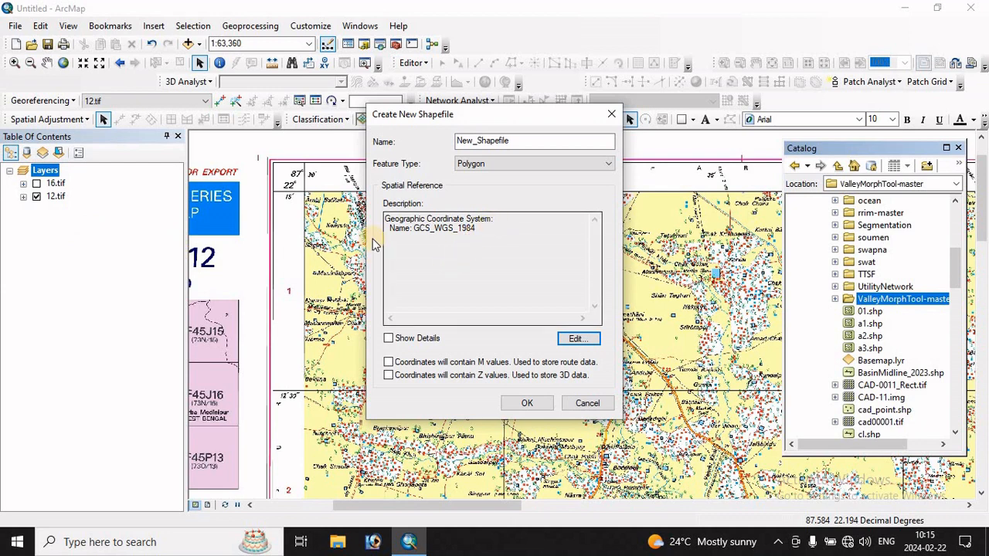
left_click(538, 405)
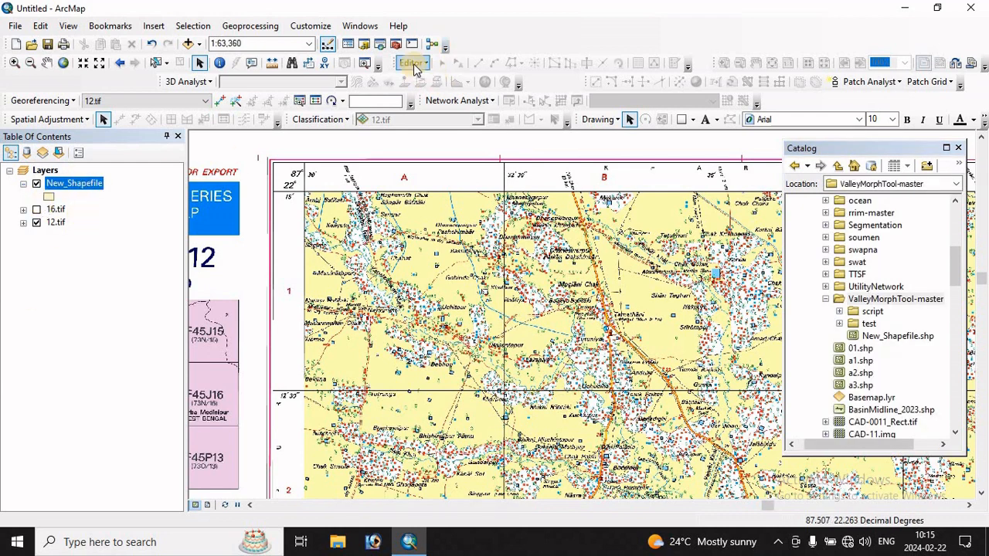
Step: Start an edit session and open the feature creation templates
left_click(414, 64)
left_click(421, 79)
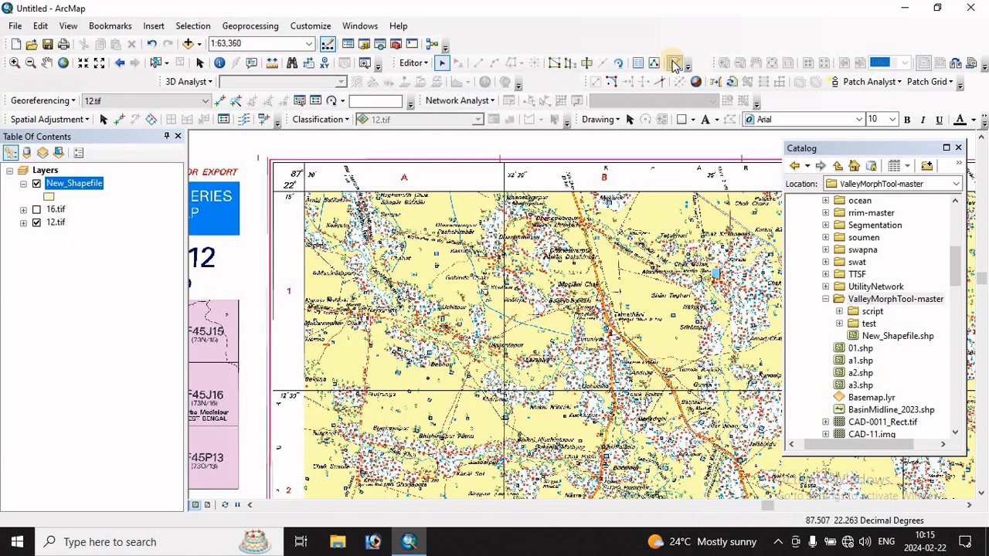
left_click(674, 64)
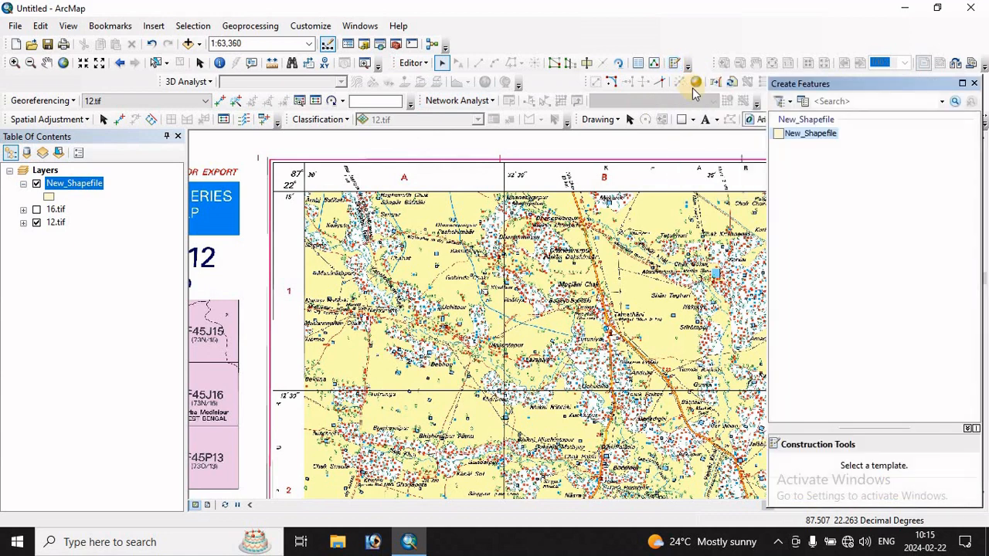
Step: Start a polygon in New_Shapefile at the map area's upper-left corner (about 87.5, 22.25) and place its upper-right vertex at about 87.75, 22.25
left_click(804, 133)
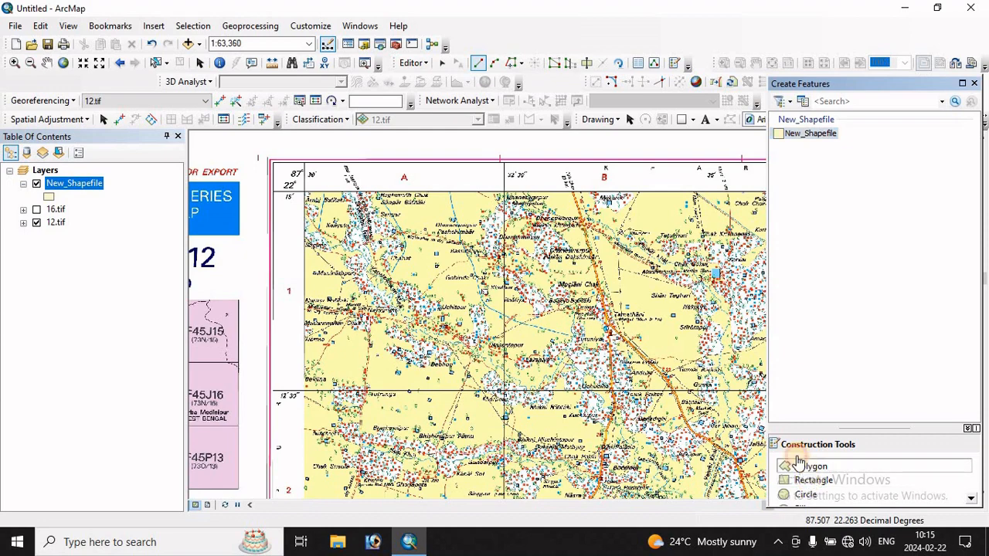
left_click(804, 466)
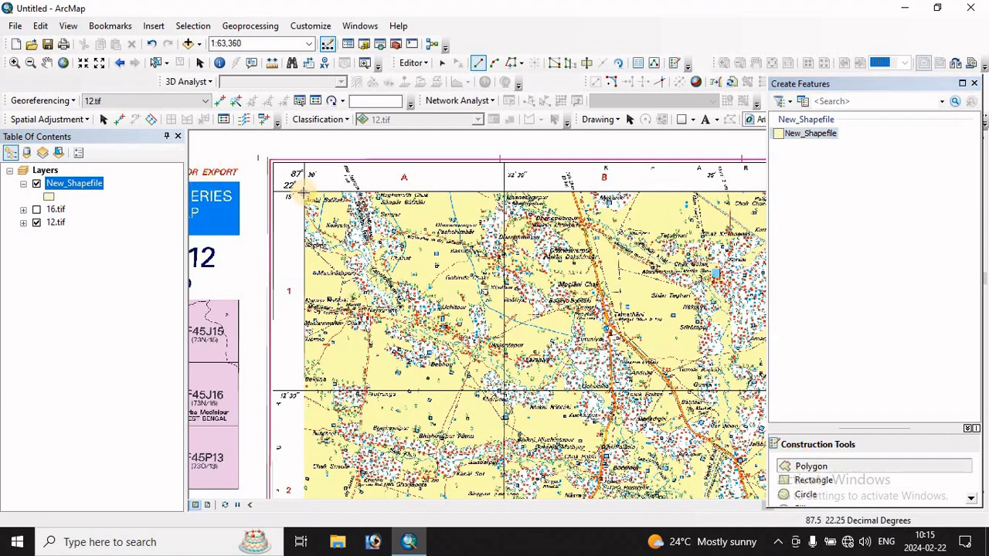
left_click_drag(592, 246, 153, 289)
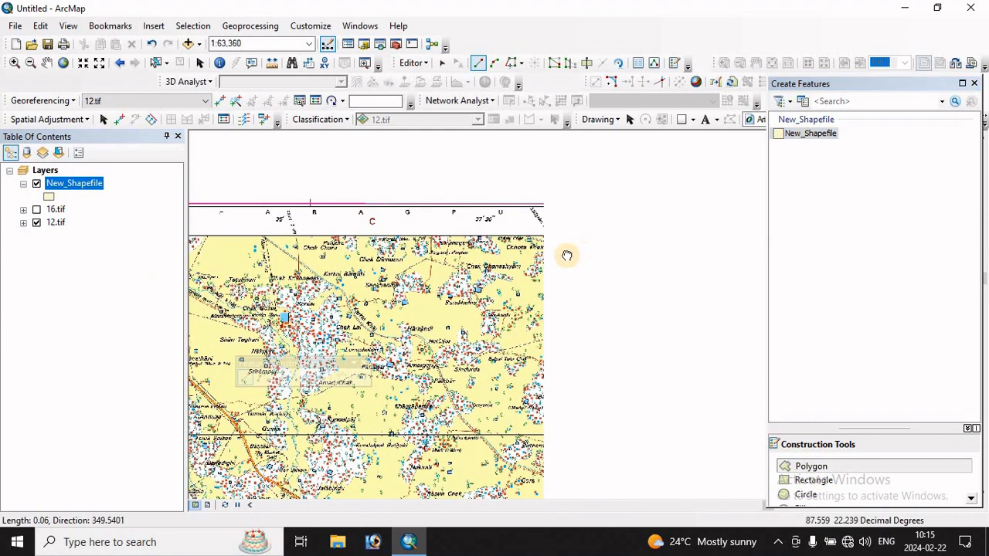
left_click_drag(686, 236, 207, 273)
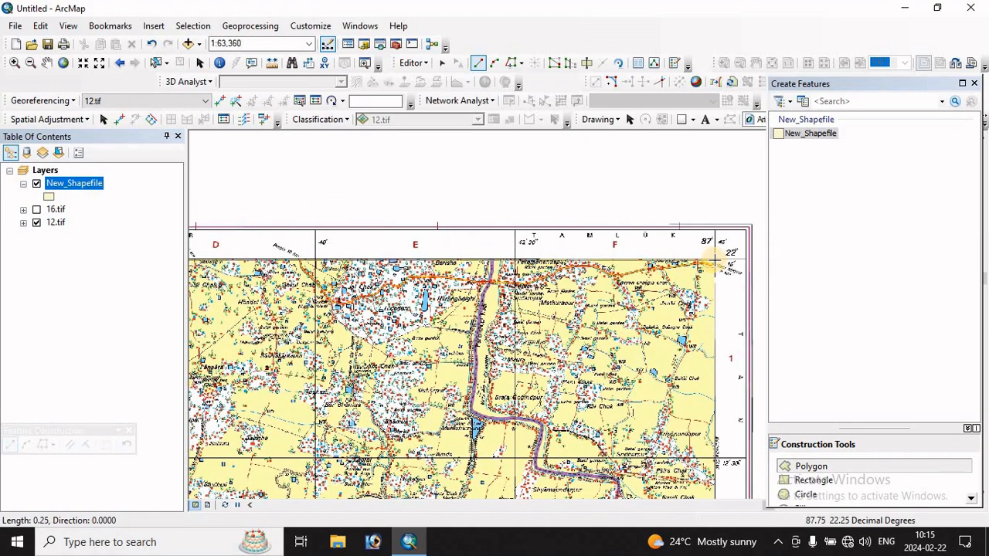
left_click(715, 261)
Step: Place the next polygon vertex on the lower-right corner of the 12.tif map area, at about 87.75, 22.002
left_click_drag(713, 360, 701, 148)
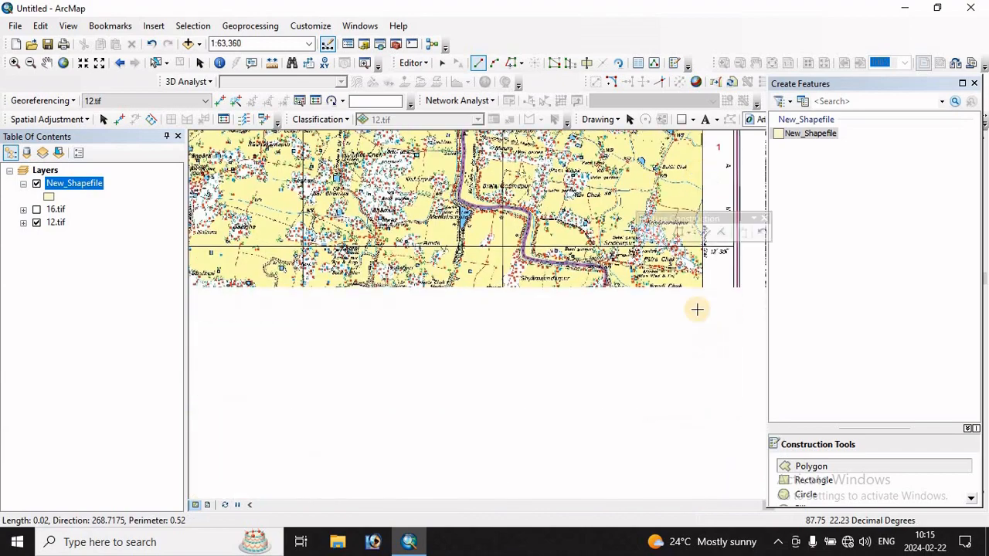
left_click_drag(688, 458, 682, 224)
left_click_drag(678, 393, 655, 141)
left_click_drag(673, 421, 669, 120)
left_click_drag(666, 376, 663, 125)
scroll(656, 287, "up", 3)
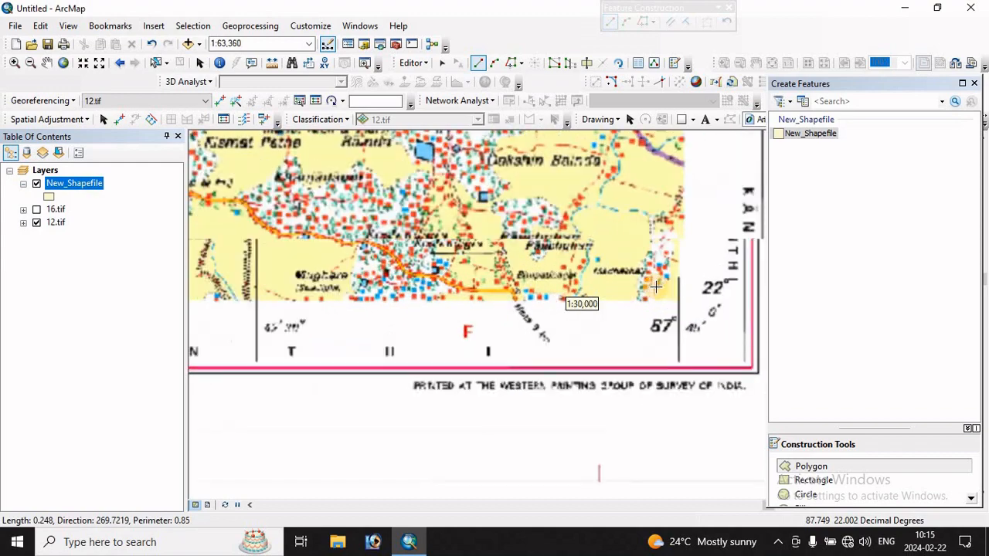
scroll(656, 286, "up", 1)
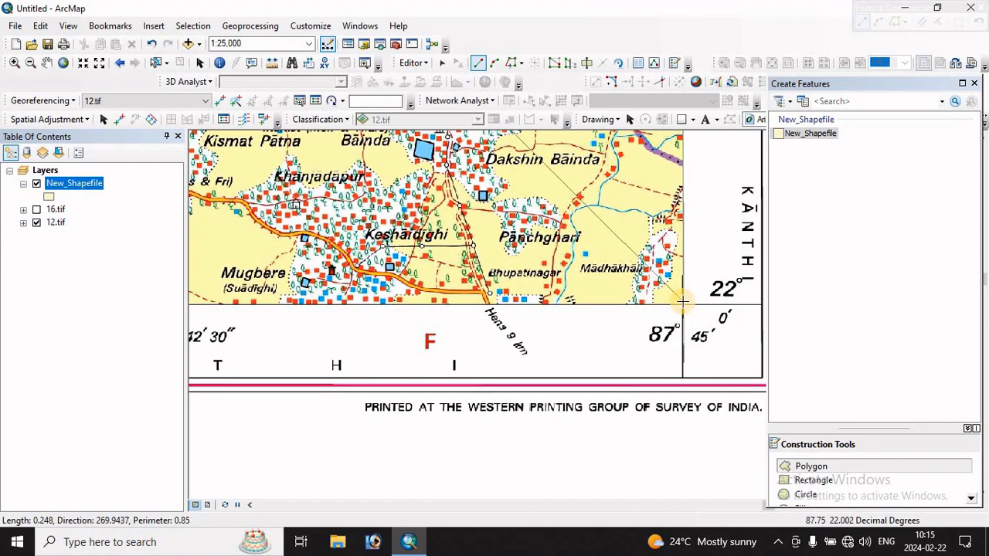
left_click(683, 305)
Step: Finish the polygon with its last vertex on the lower-left corner of the 12.tif map area
mouse_move(490, 320)
left_mouse_down()
mouse_move(983, 325)
mouse_move(973, 315)
left_mouse_up()
left_click_drag(447, 311, 921, 336)
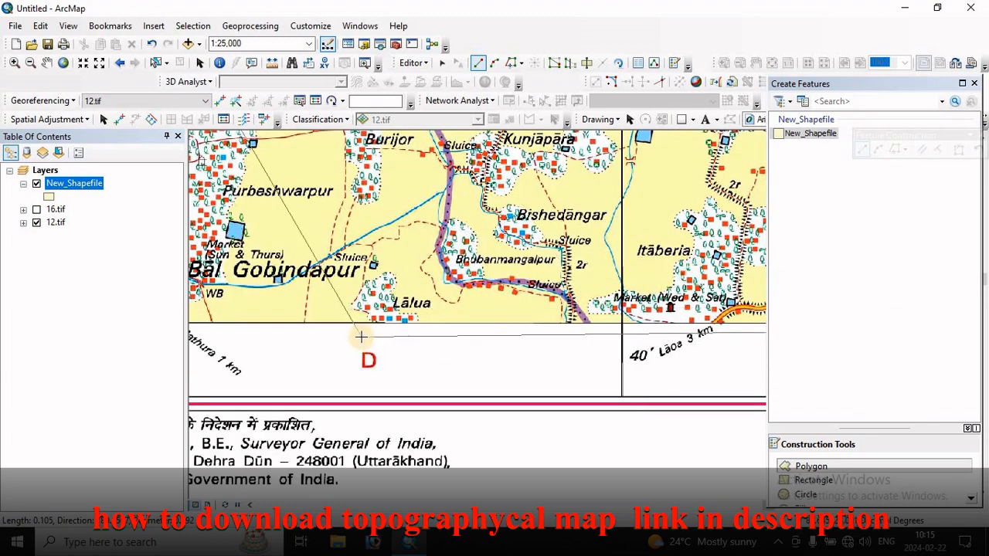
left_click_drag(361, 337, 871, 342)
scroll(519, 364, "down", 4)
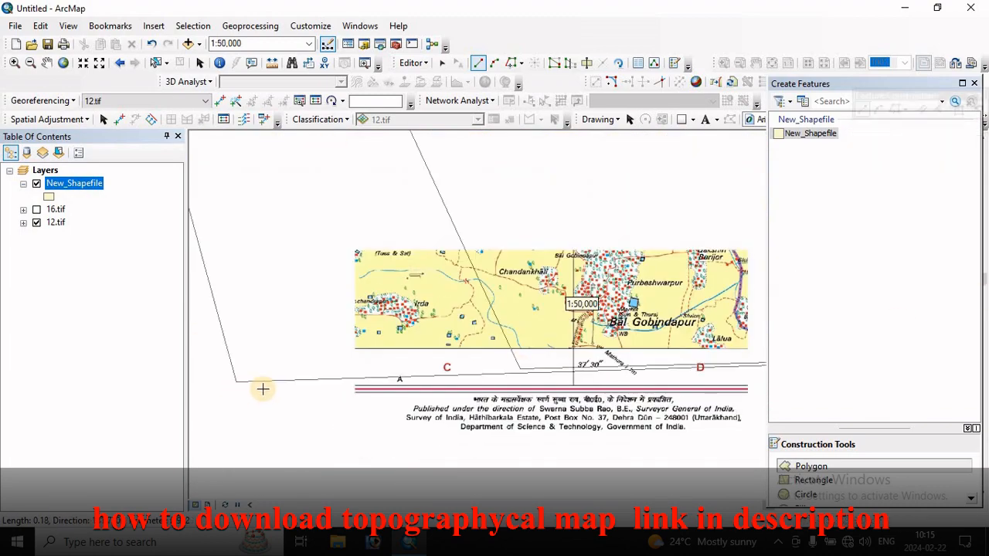
left_click_drag(292, 365, 645, 370)
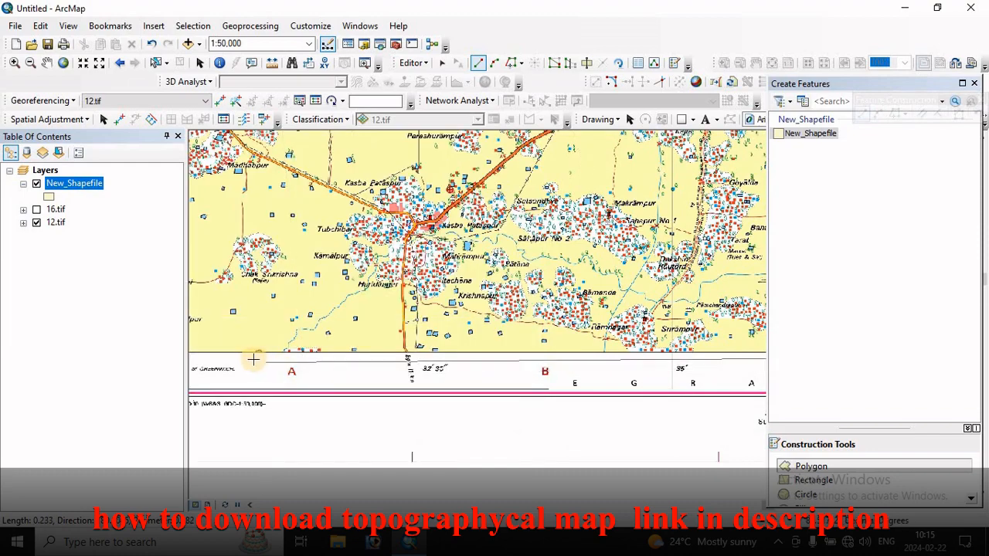
left_click_drag(255, 360, 764, 346)
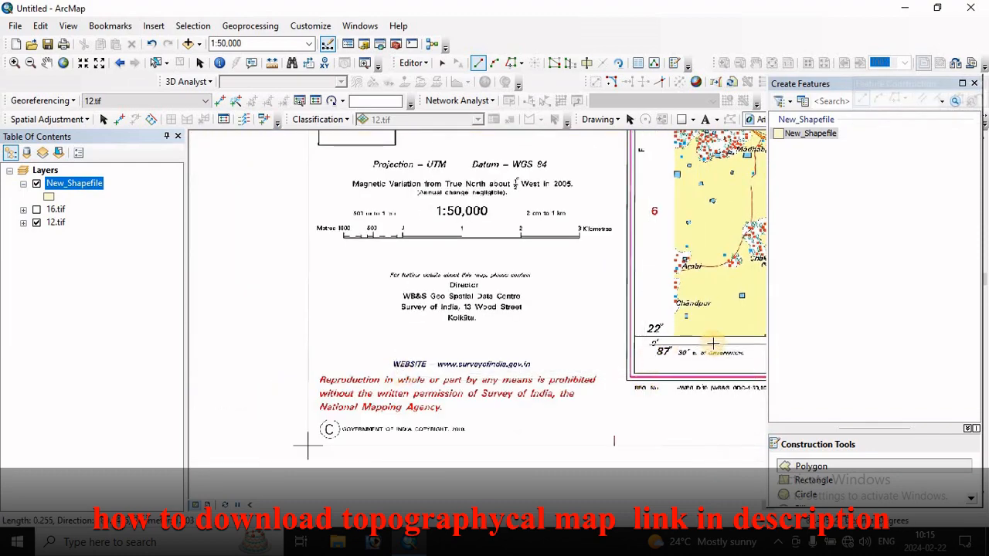
scroll(716, 352, "up", 7)
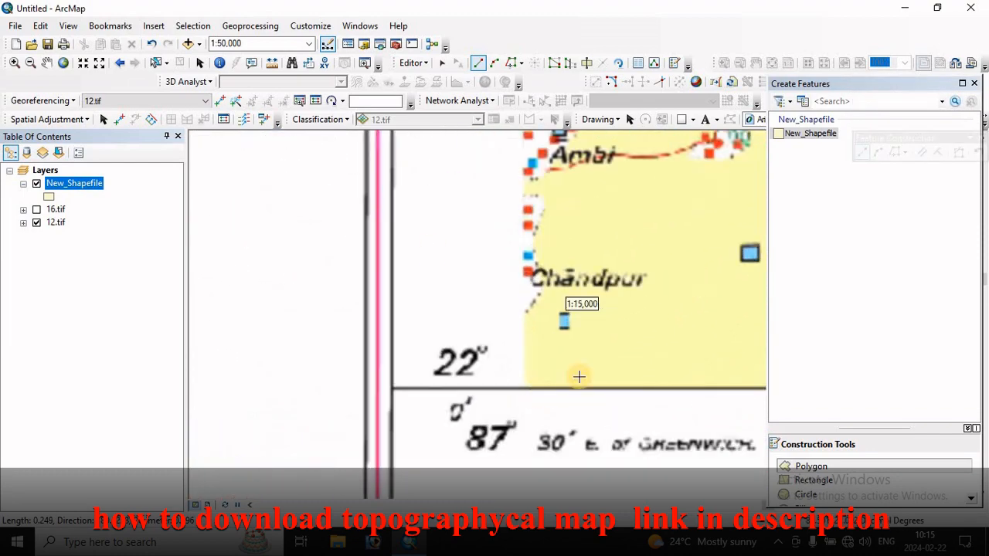
double_click(524, 390)
Step: Save the edits to the finished polygon and stop the edit session
scroll(514, 382, "down", 4)
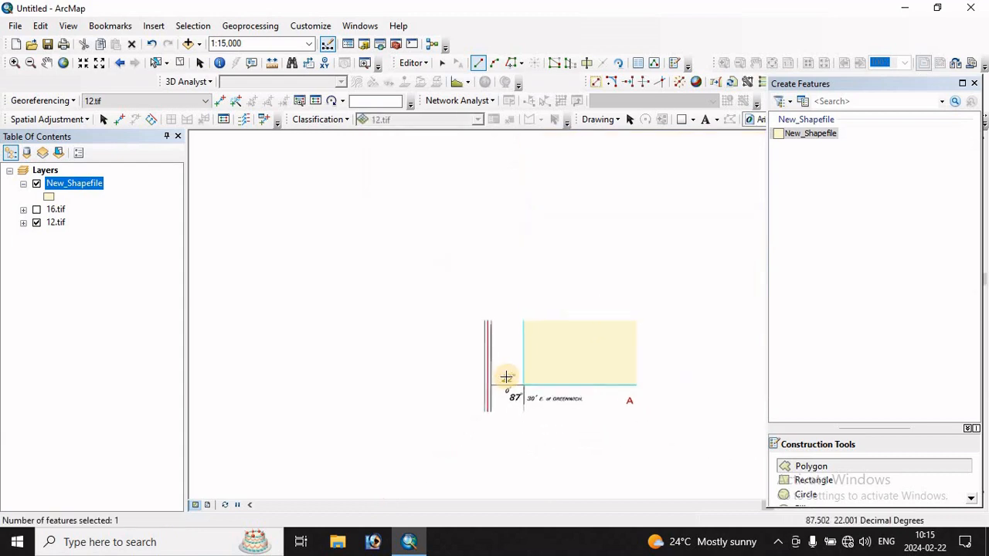
scroll(620, 268, "down", 3)
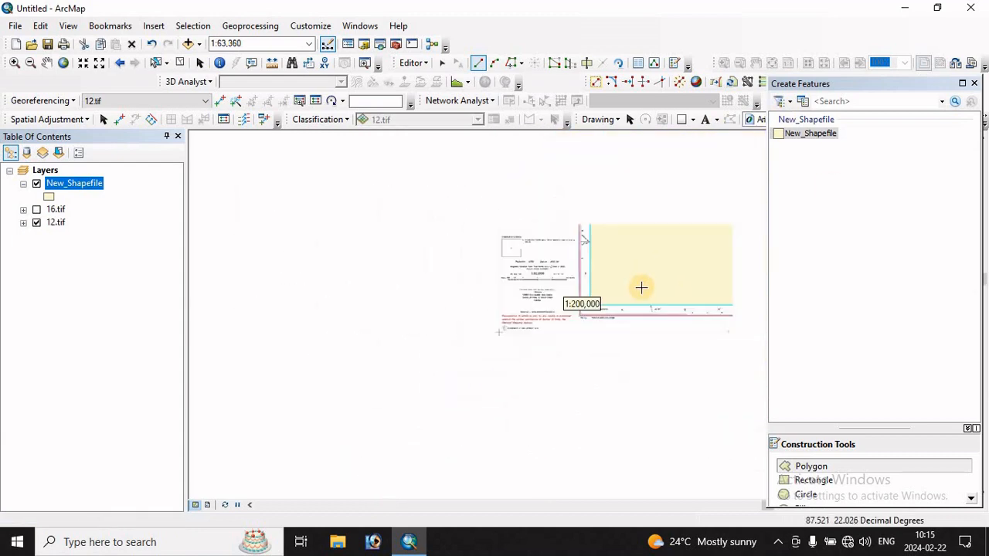
left_click_drag(684, 260, 418, 367)
scroll(416, 368, "down", 2)
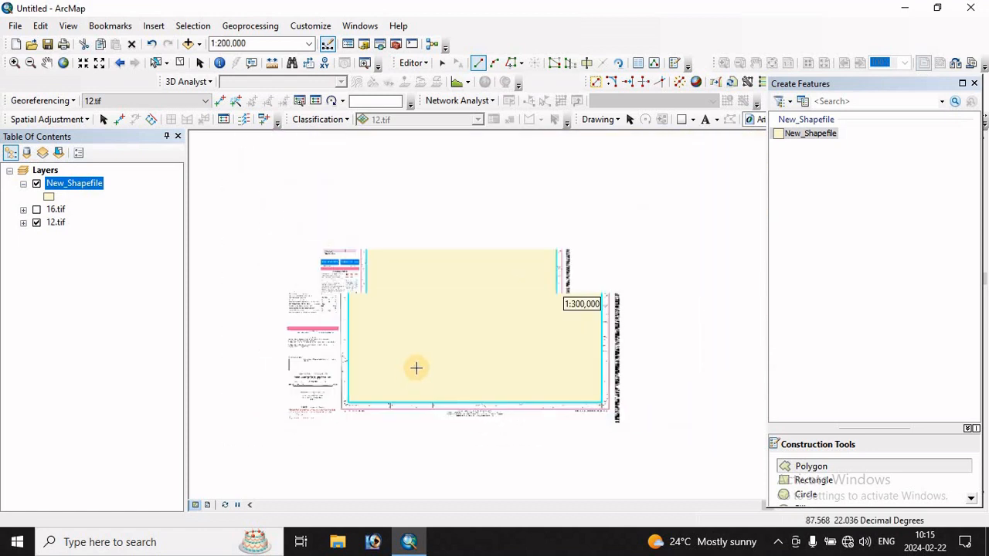
scroll(415, 368, "down", 2)
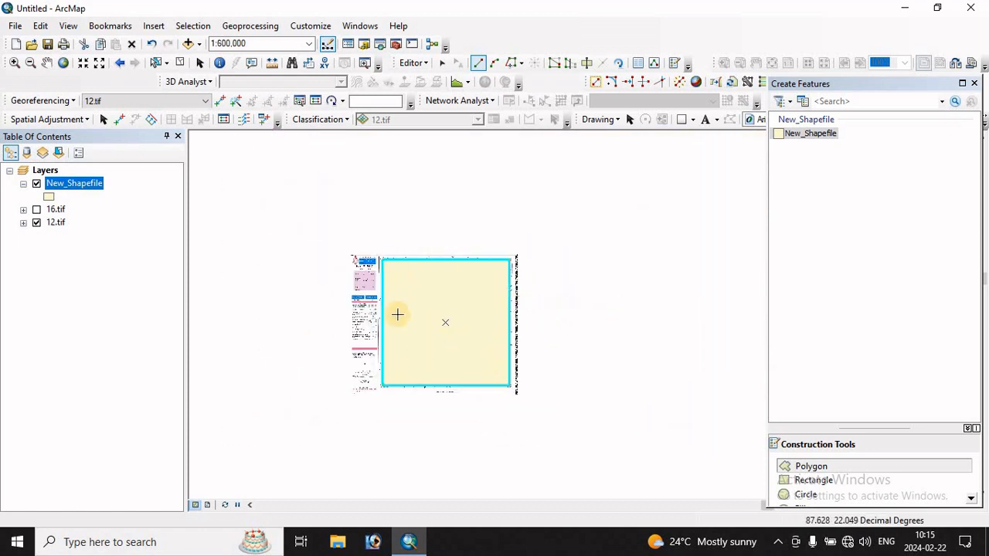
left_click(411, 62)
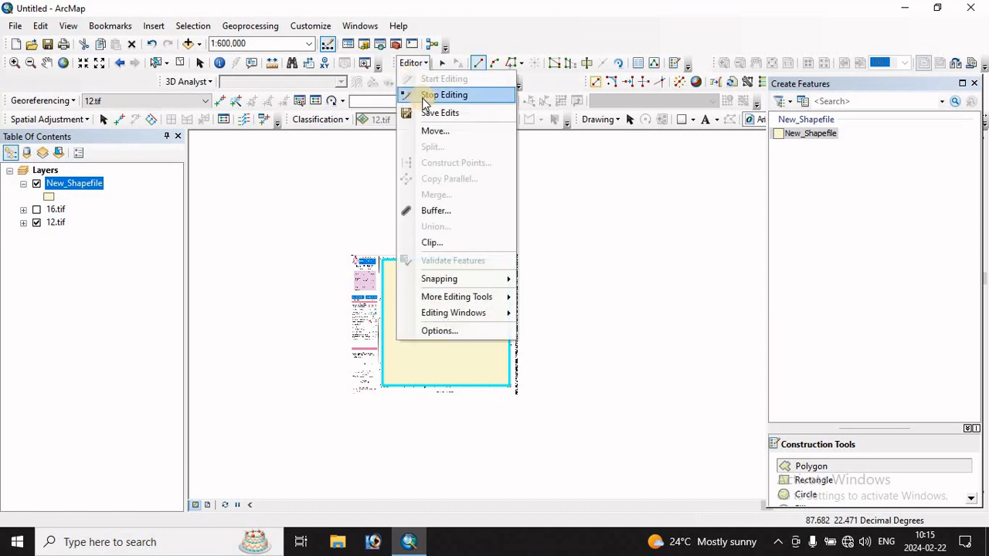
left_click(435, 112)
left_click(411, 63)
left_click(443, 95)
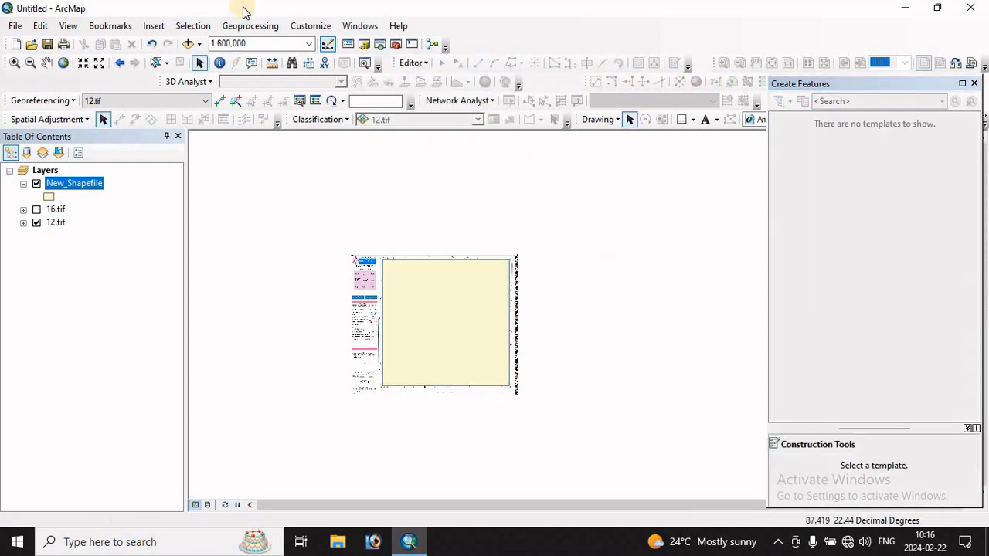
Step: Search for "clip raster" and open the Clip (Data Management) tool
left_click(381, 44)
left_click(687, 269)
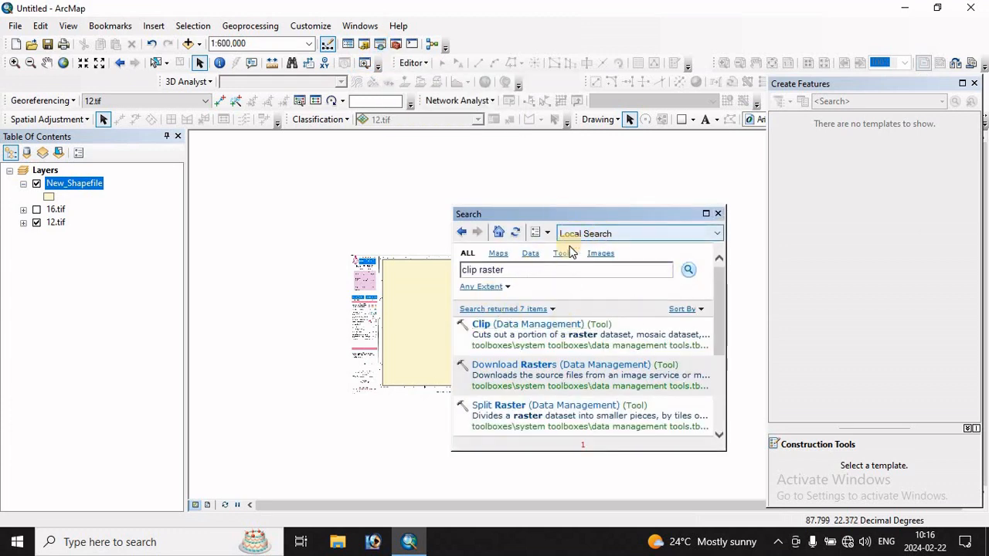
left_click(509, 269)
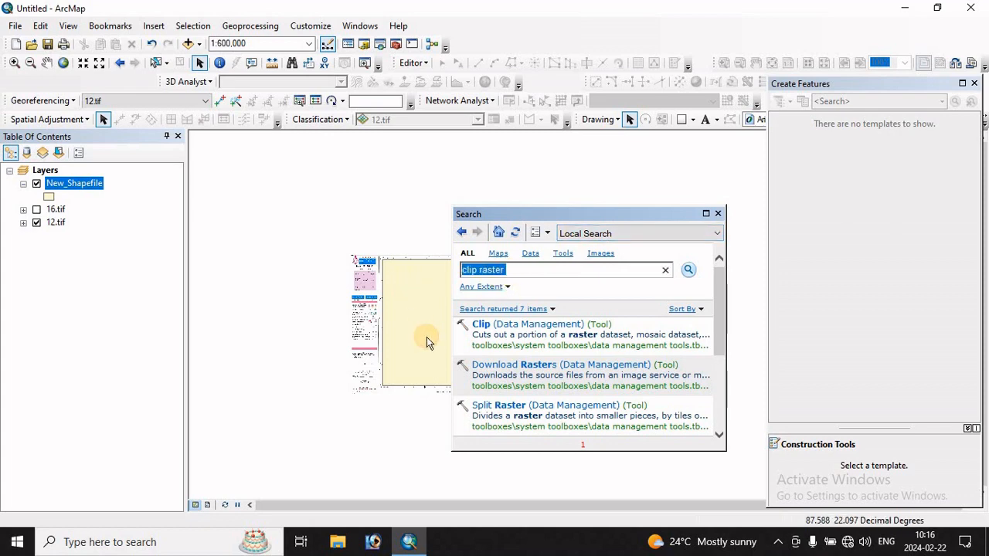
left_click(529, 326)
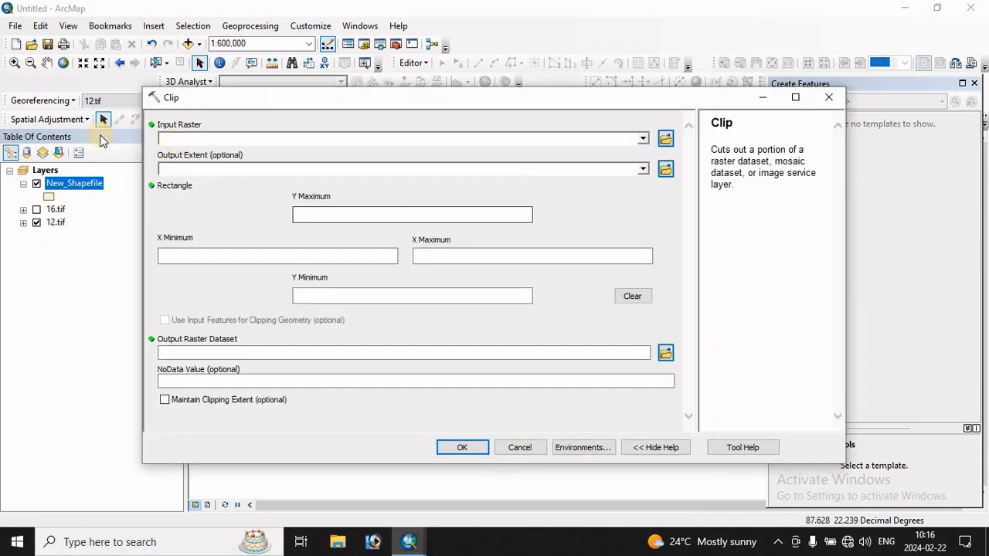
Step: Set up the Clip with 12.tif as input raster and New_Shapefile as output extent, and cancel it without running, closing the search window
left_click(642, 139)
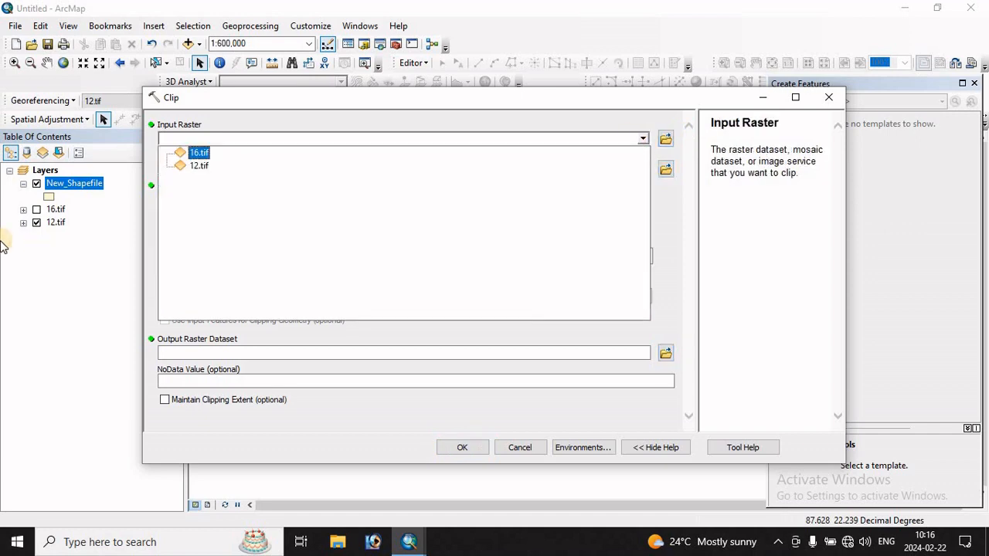
left_click(199, 169)
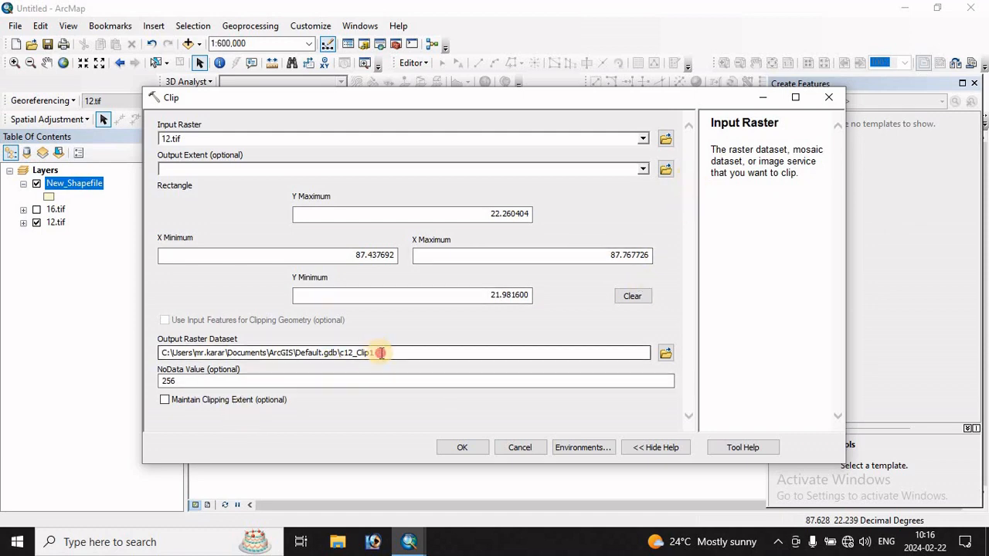
left_click_drag(381, 353, 99, 369)
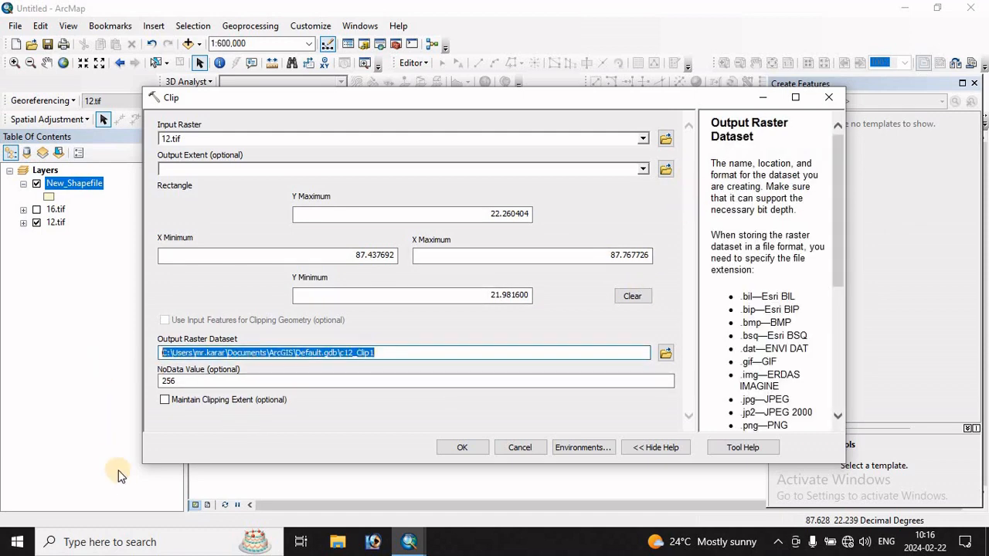
left_click(642, 169)
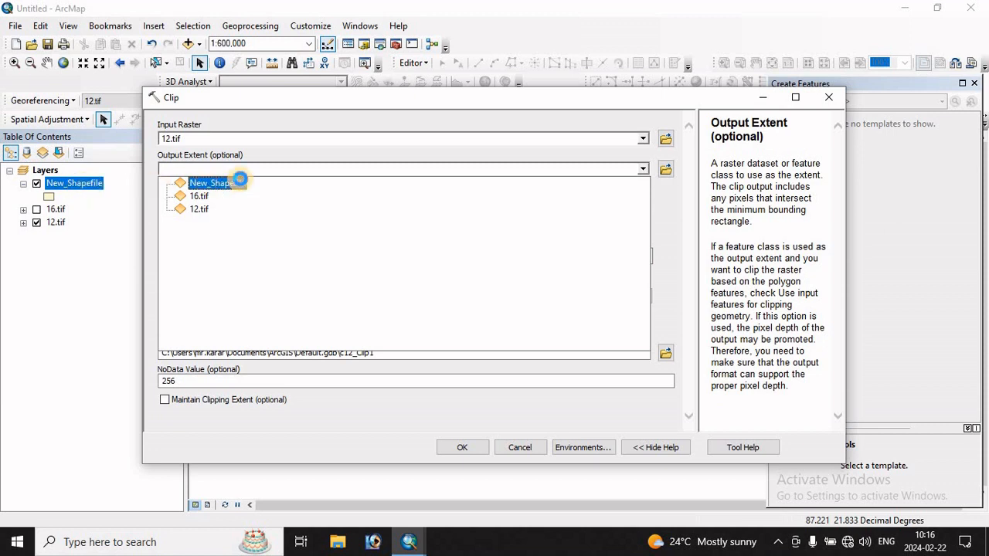
left_click(238, 184)
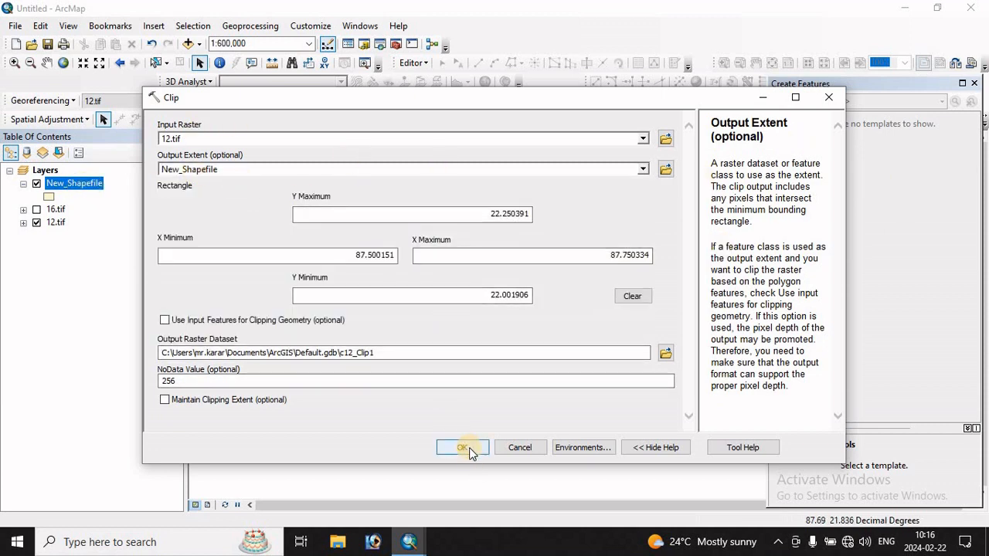
left_click(512, 449)
left_click(719, 215)
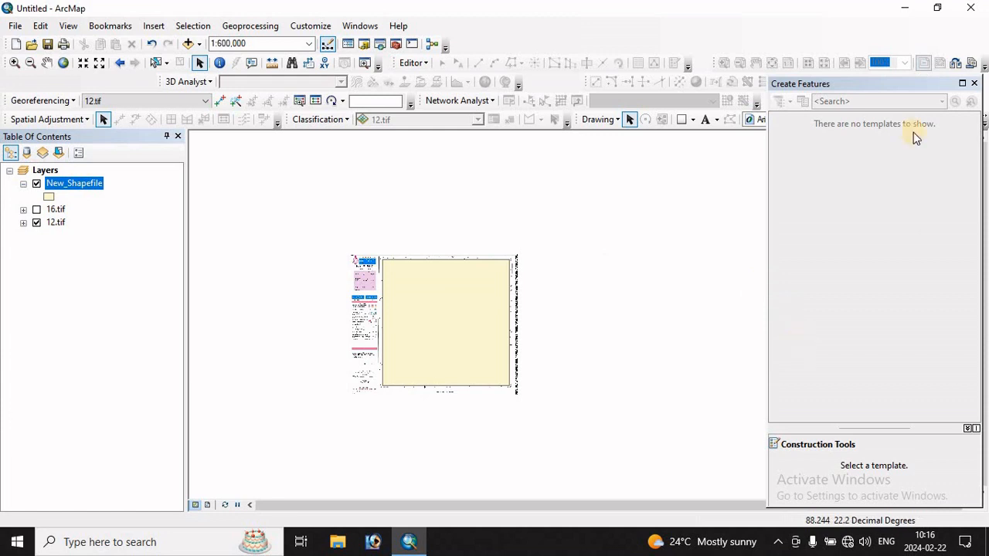
Step: Close the feature creation window, find the Topomap folder in the Catalog and add 12a.tif to the map
left_click(976, 84)
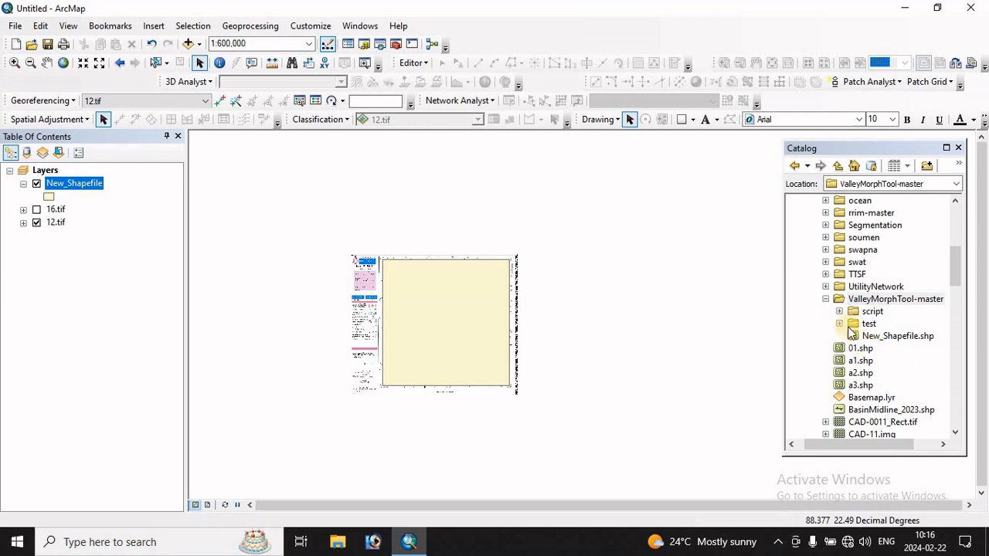
left_click(827, 302)
scroll(828, 316, "down", 10)
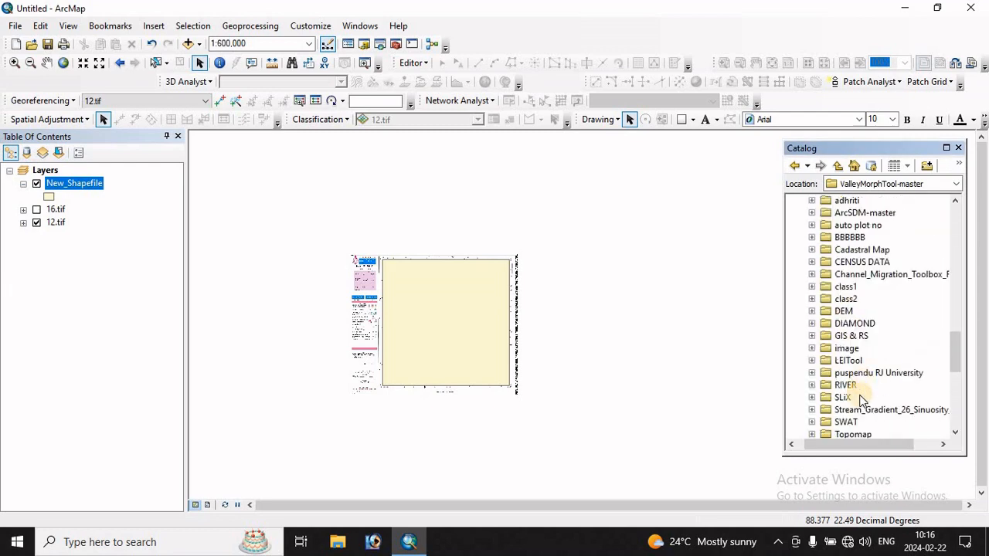
scroll(864, 386, "down", 3)
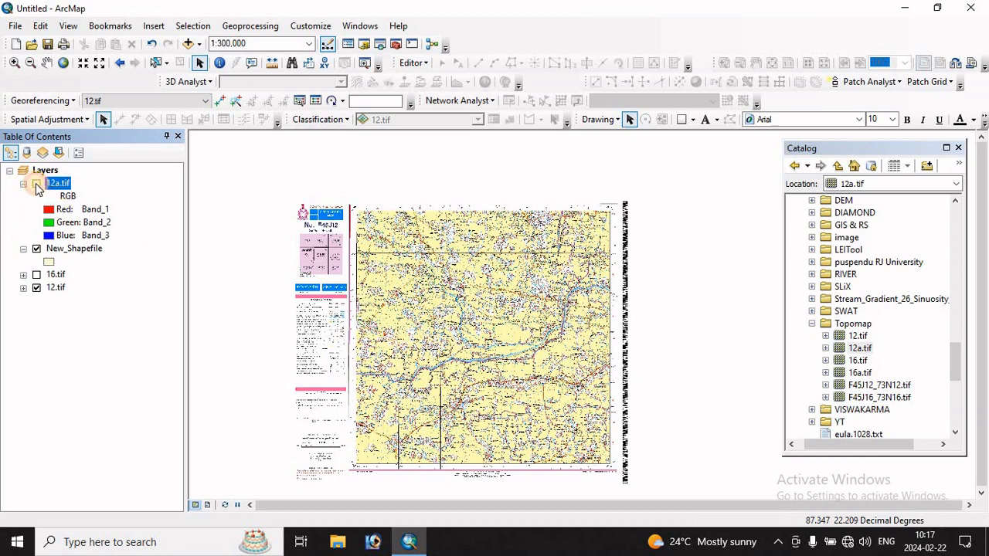
Step: Toggle the 12a.tif layer's visibility to compare the clipped raster with the original sheet and polygon, and leave it shown
left_click(36, 184)
left_click(36, 184)
left_click(36, 184)
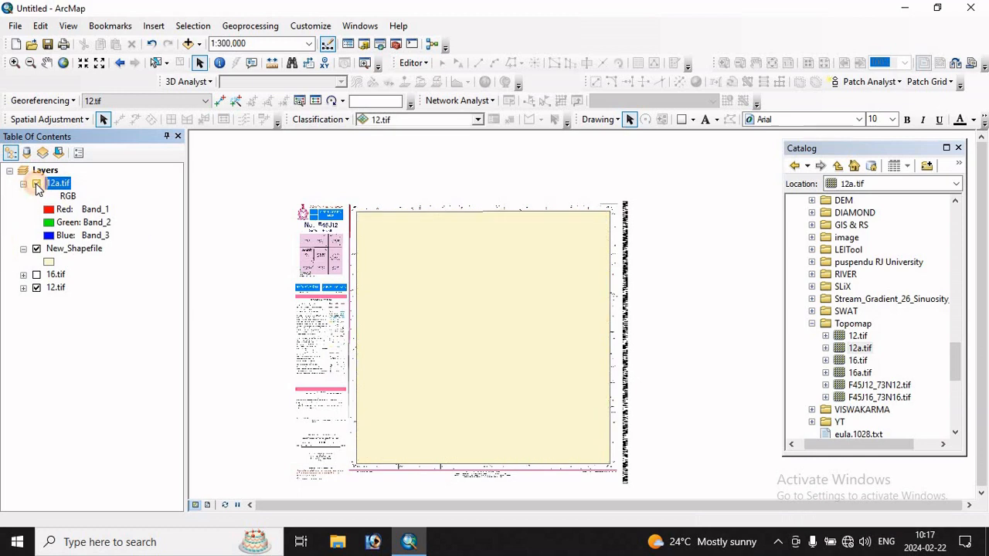
left_click(37, 183)
left_click(36, 184)
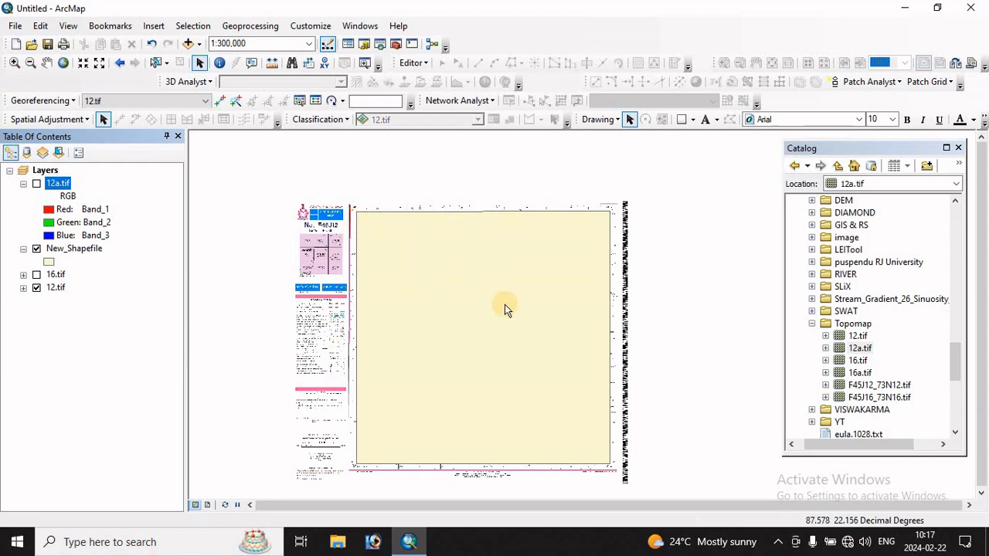
left_click(37, 184)
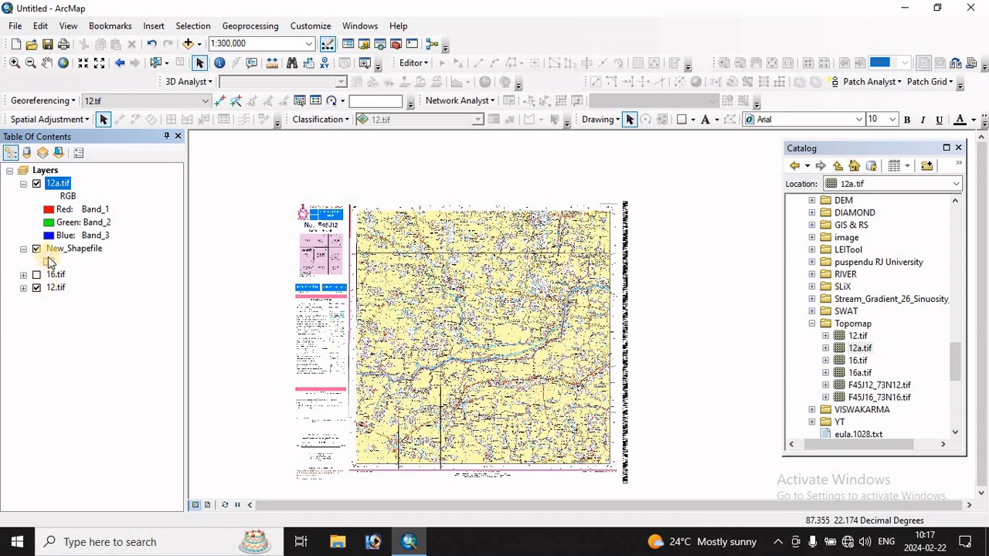
Step: Add 16a.tif from the Topomap folder, keeping only it and 12a.tif as layers, and hide both
left_click_drag(860, 373, 43, 252)
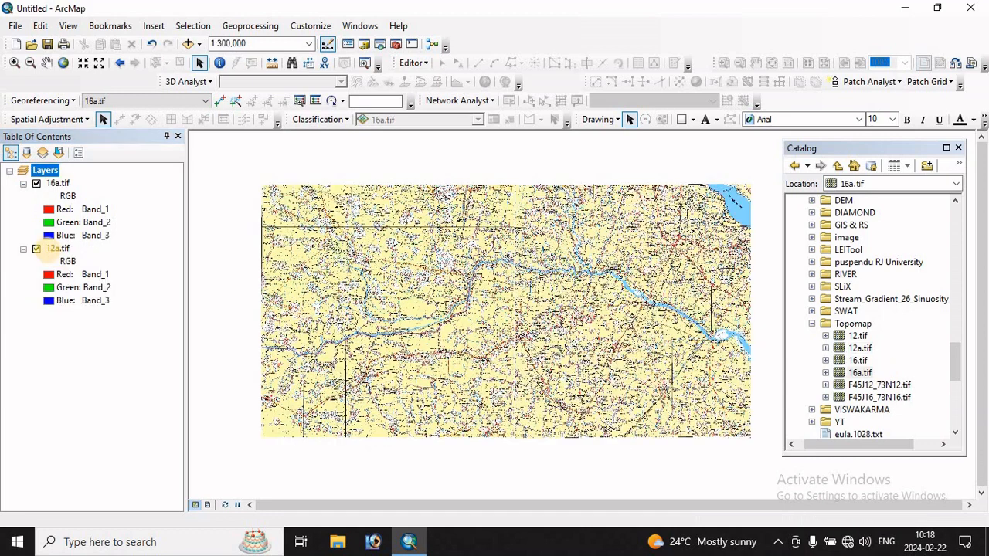
left_click(36, 249)
left_click(36, 186)
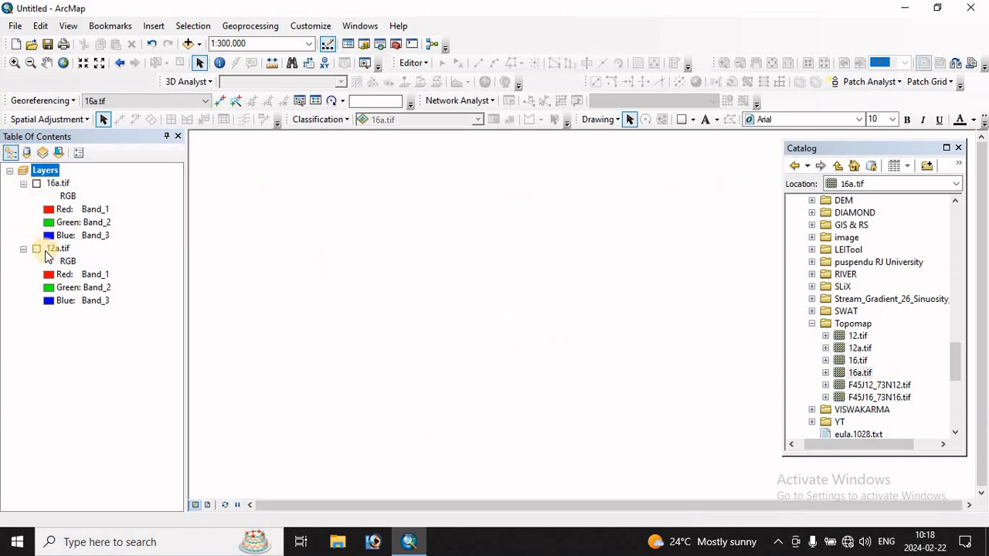
Step: Show the 12a.tif and 16a.tif layers and open the Mosaic To New Raster tool from the Raster Dataset toolset
left_click(36, 249)
left_click(36, 184)
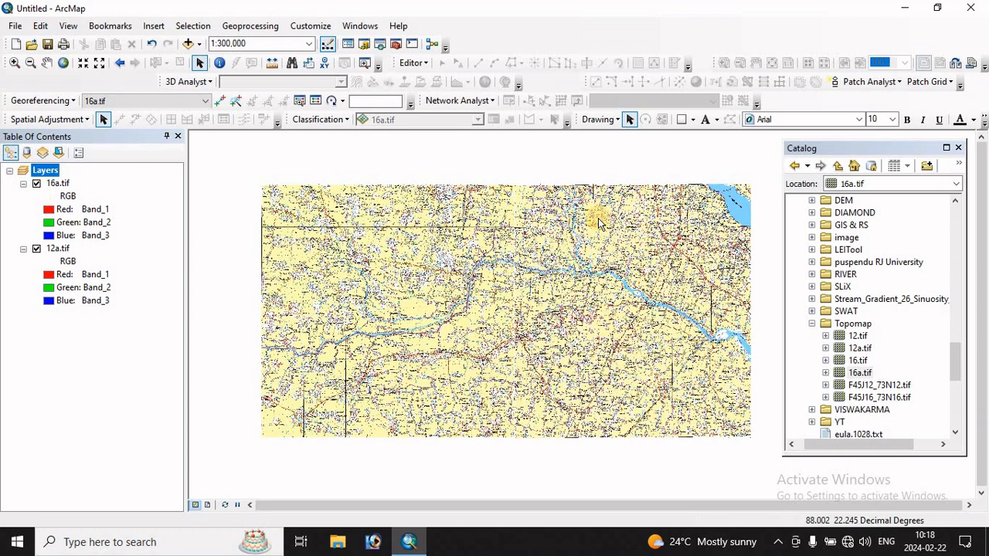
left_click(396, 46)
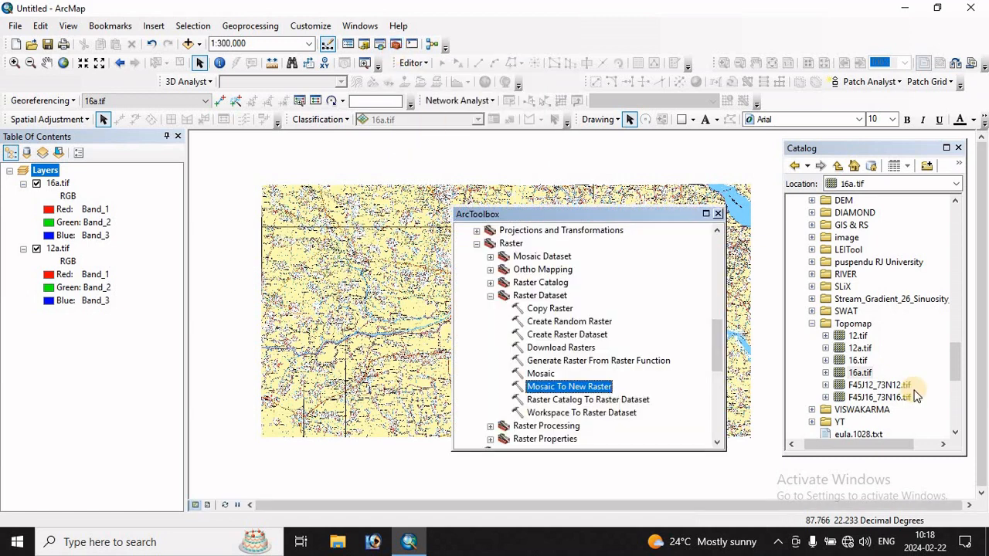
scroll(530, 317, "up", 8)
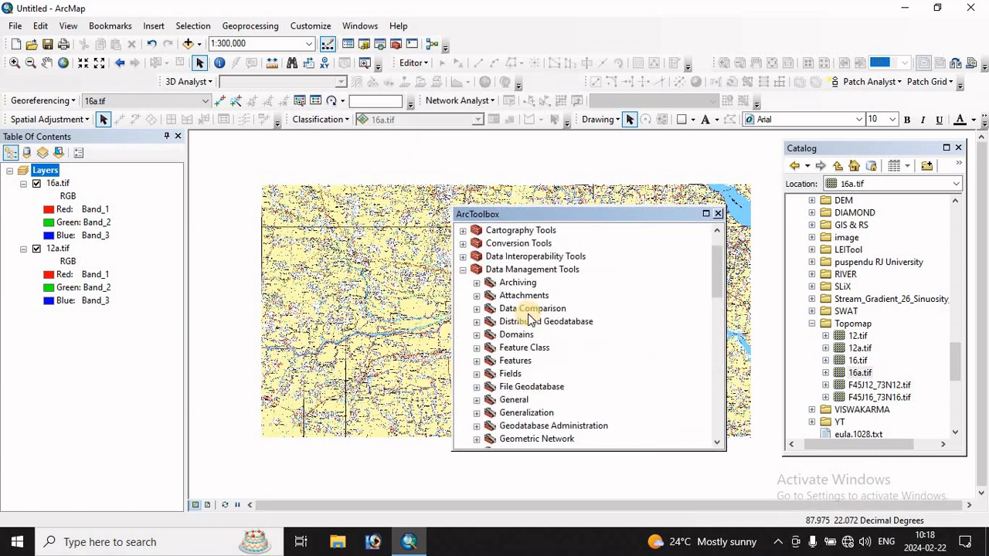
scroll(524, 331, "up", 1)
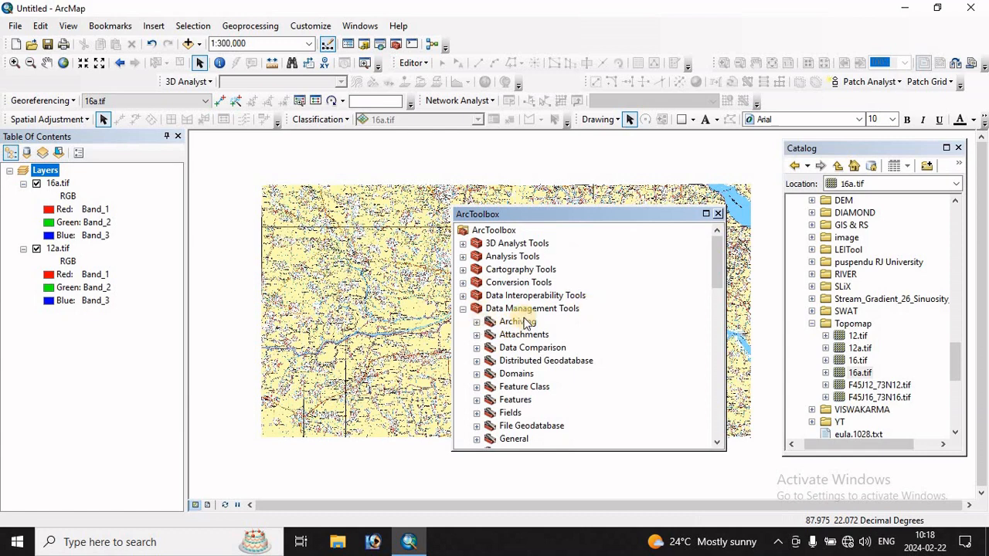
scroll(551, 323, "down", 7)
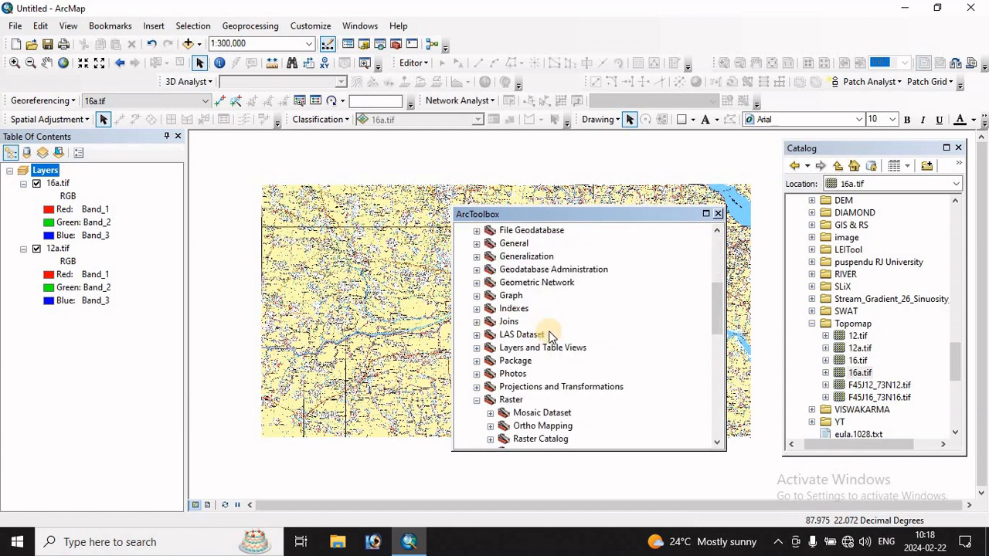
scroll(524, 325, "down", 2)
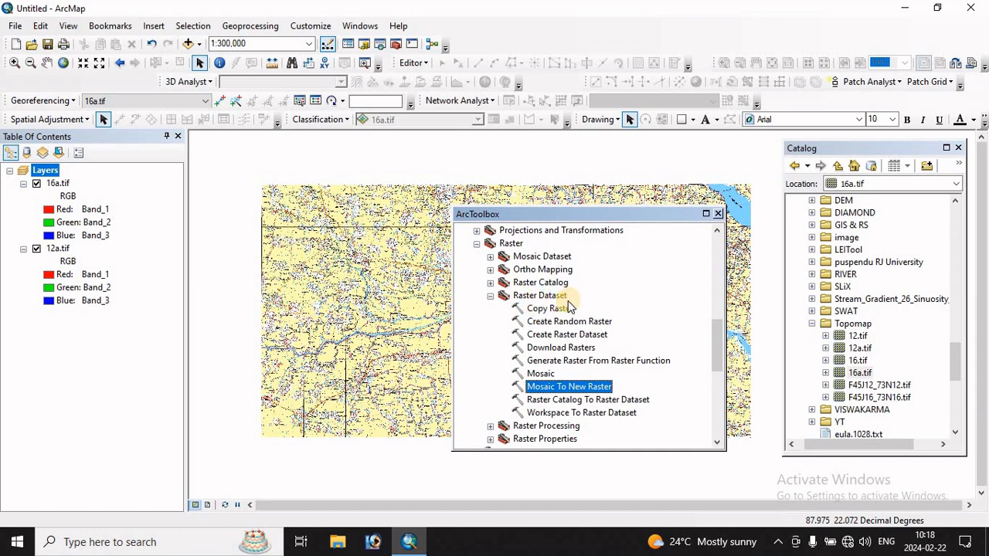
double_click(586, 388)
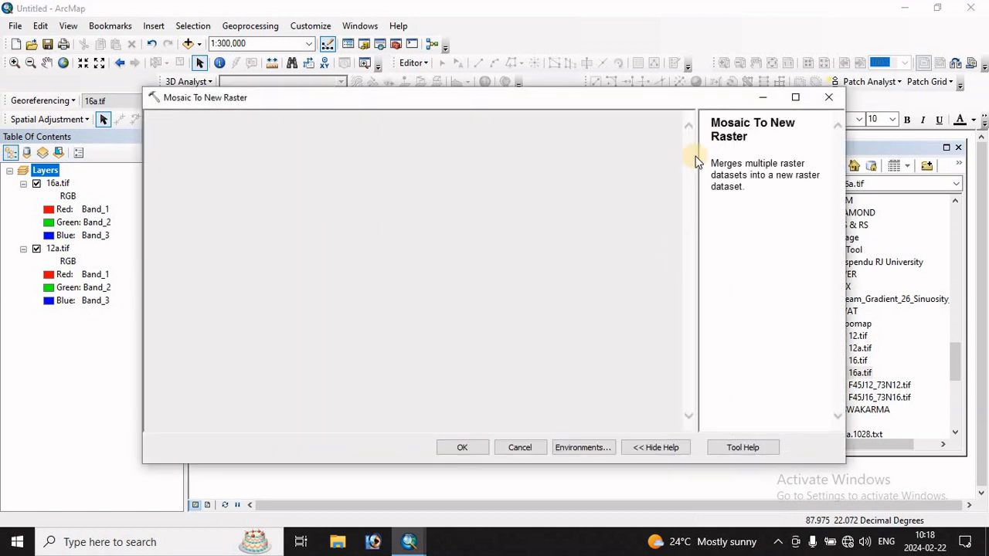
Step: Add 16a.tif and 12a.tif as the input rasters of the mosaic
left_click_drag(451, 104, 607, 91)
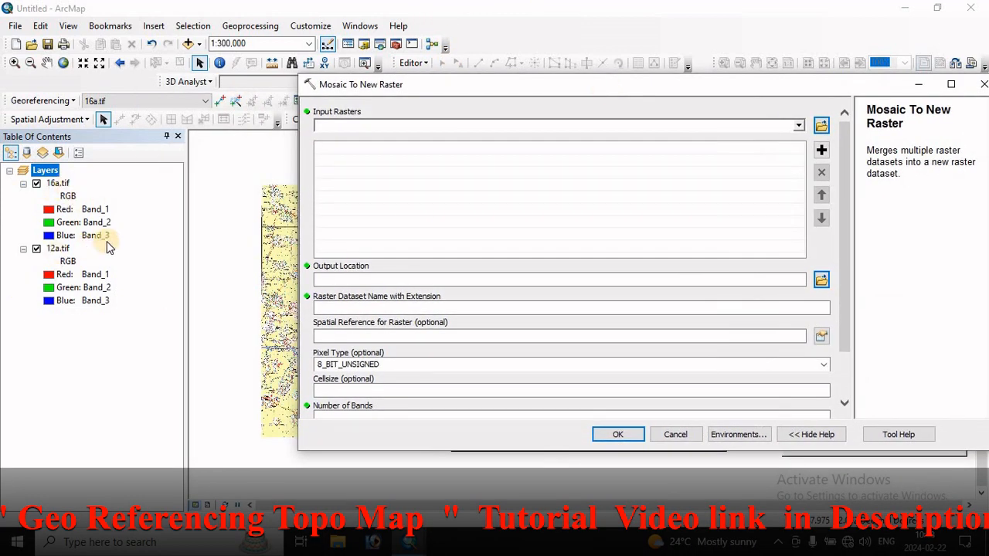
left_click(796, 126)
left_click(344, 138)
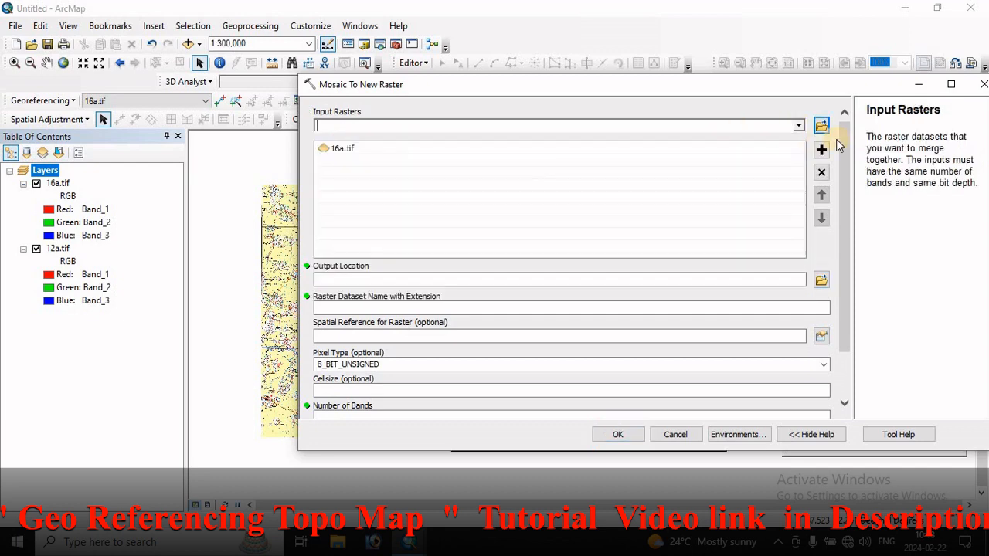
left_click(798, 126)
left_click(358, 153)
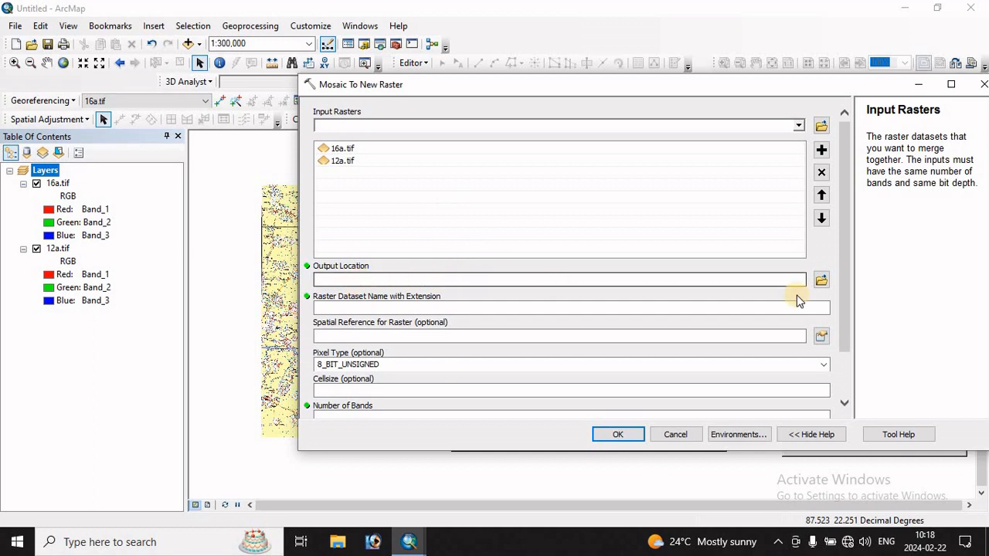
Step: Set the mosaic's output location to E:\Topomap and its raster dataset name to topo.tif
left_click(822, 280)
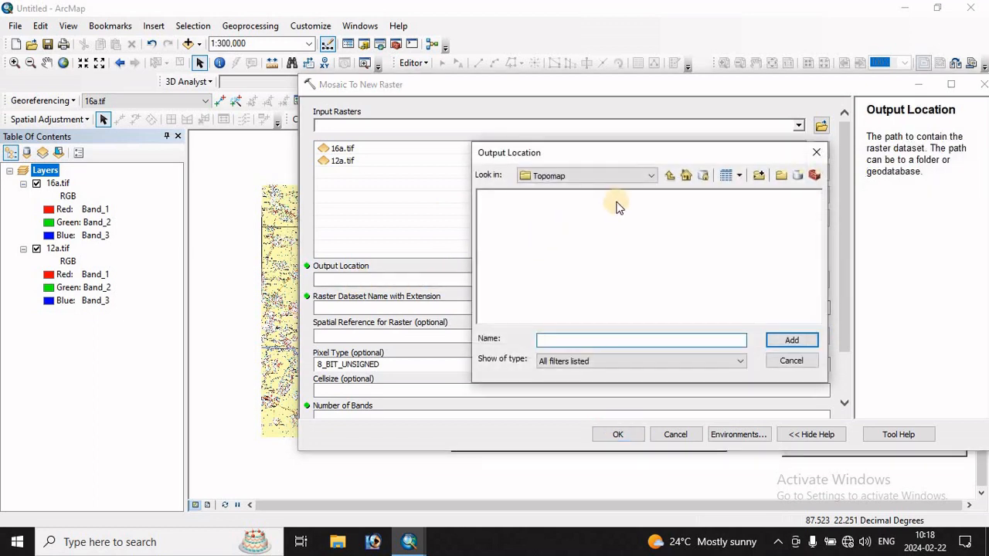
left_click(670, 177)
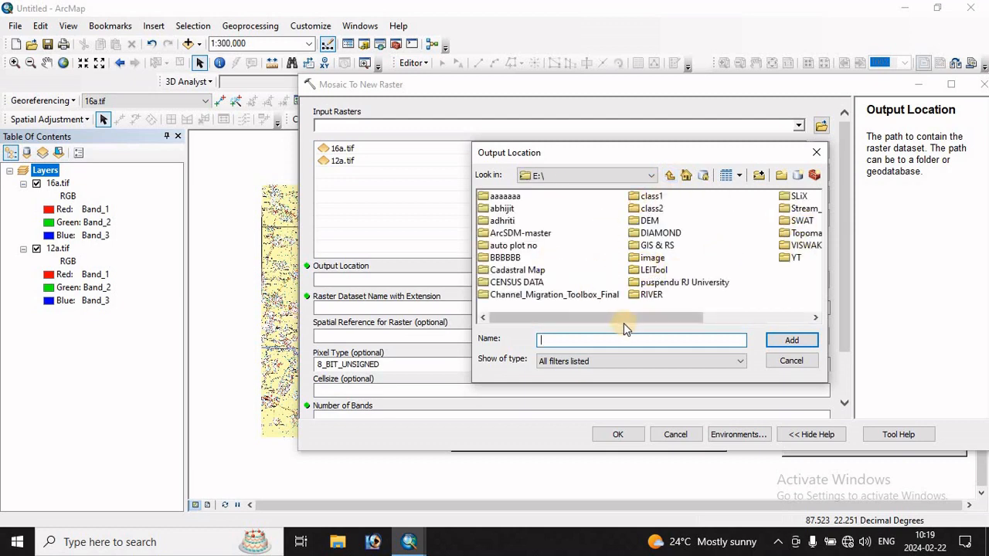
left_click_drag(624, 318, 707, 319)
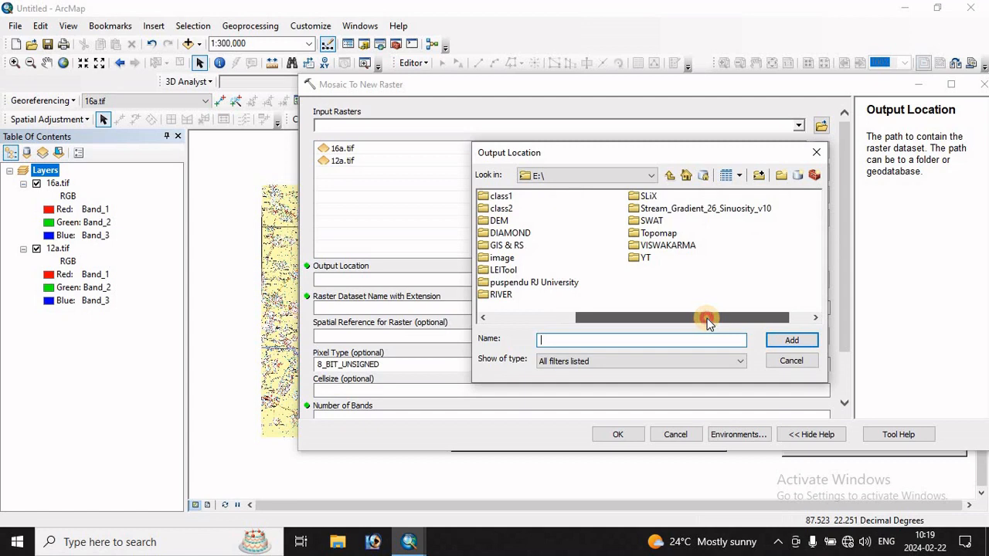
left_click(658, 232)
left_click(789, 340)
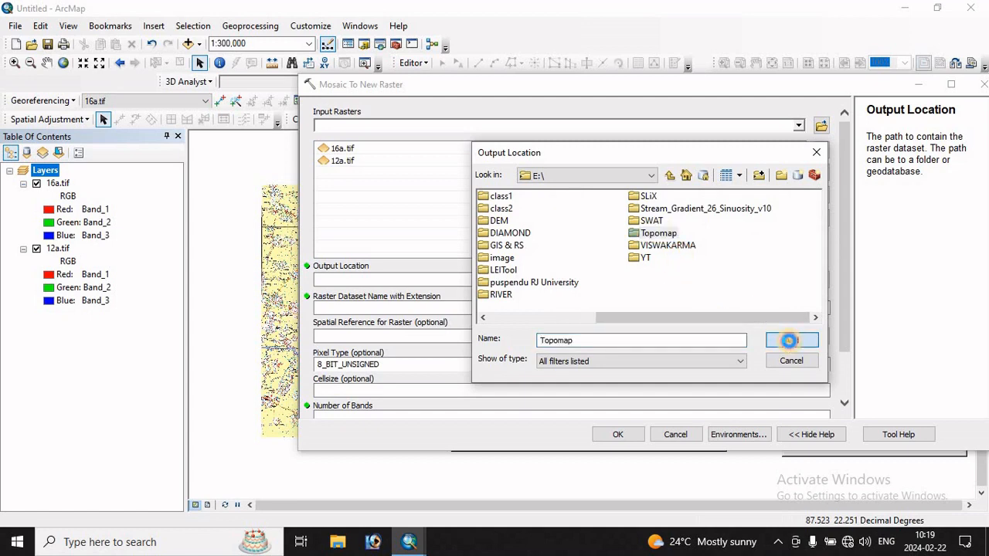
left_click(363, 308)
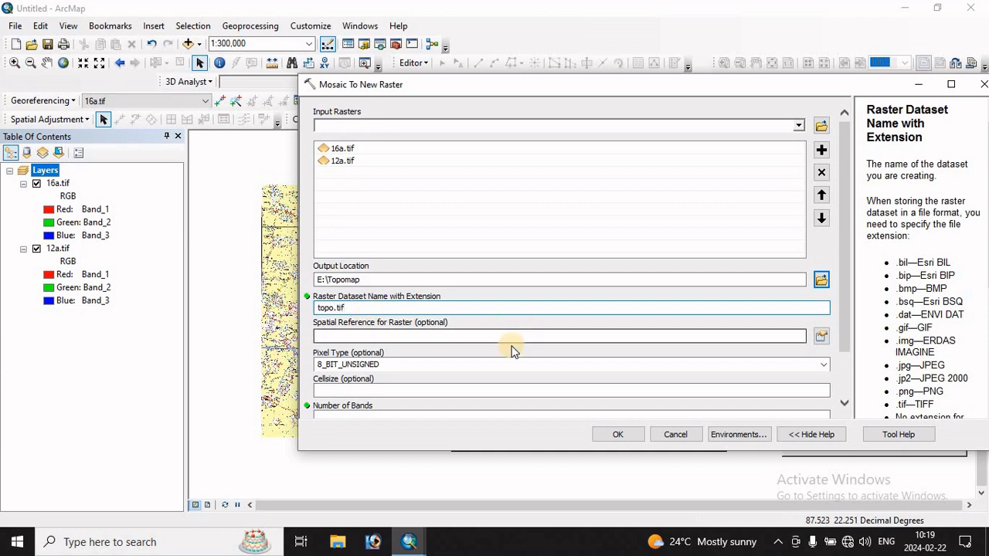
Step: Check the pixel depth in 16a.tif's source properties and set the mosaic's pixel type to 16_BIT_UNSIGNED
left_click(471, 335)
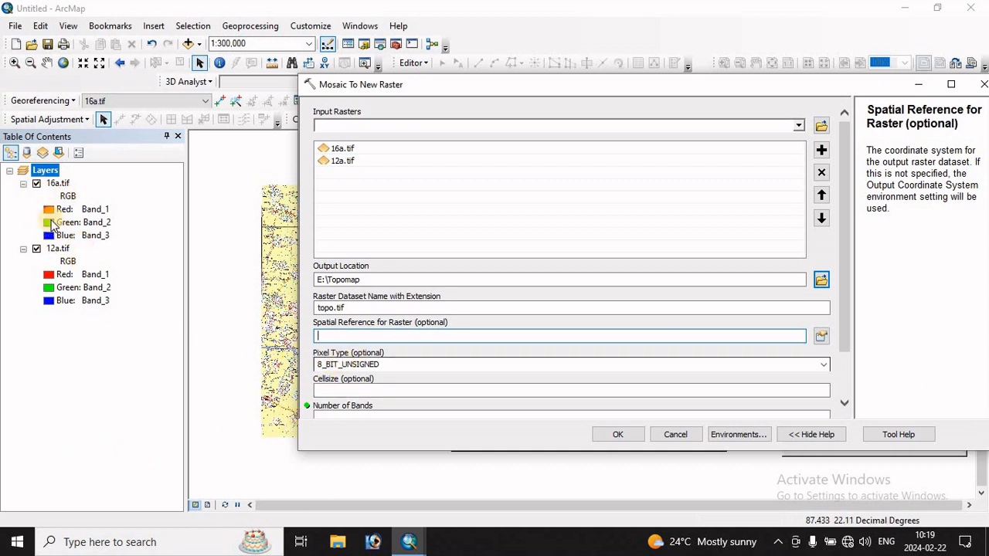
right_click(58, 184)
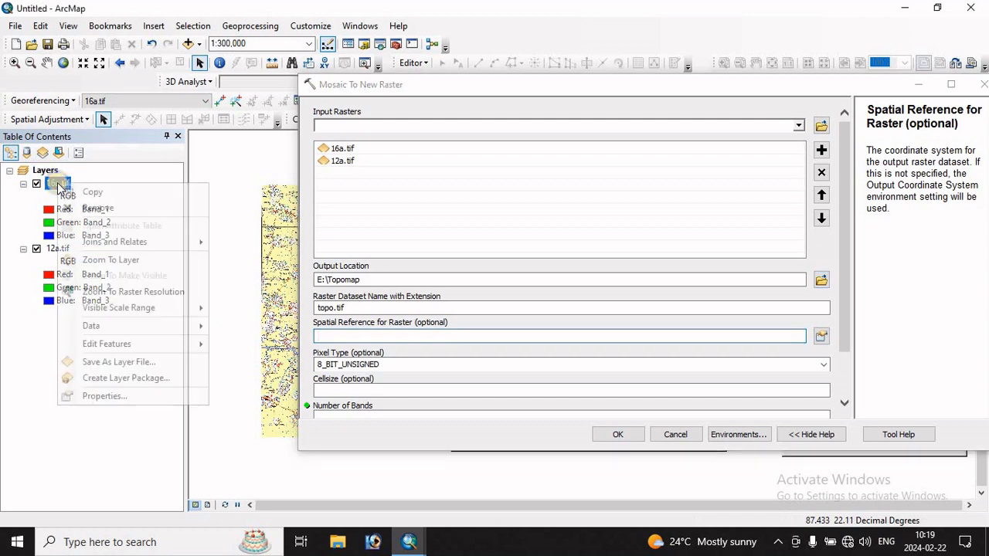
left_click(108, 396)
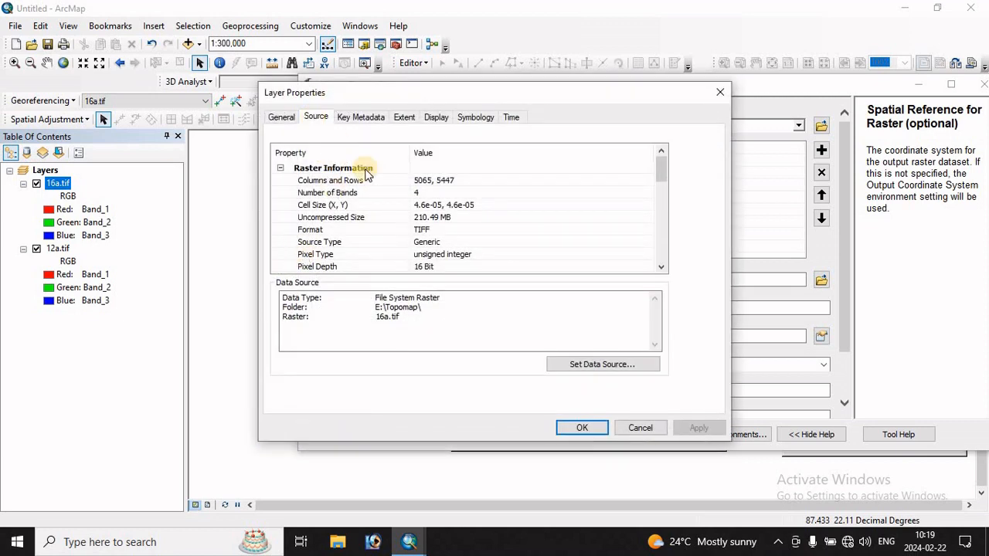
left_click(427, 267)
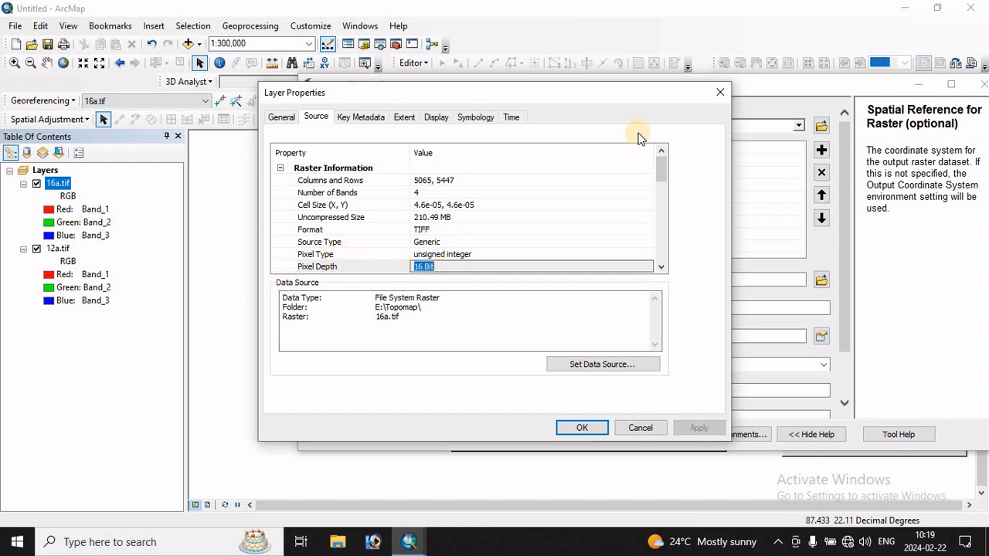
left_click(718, 93)
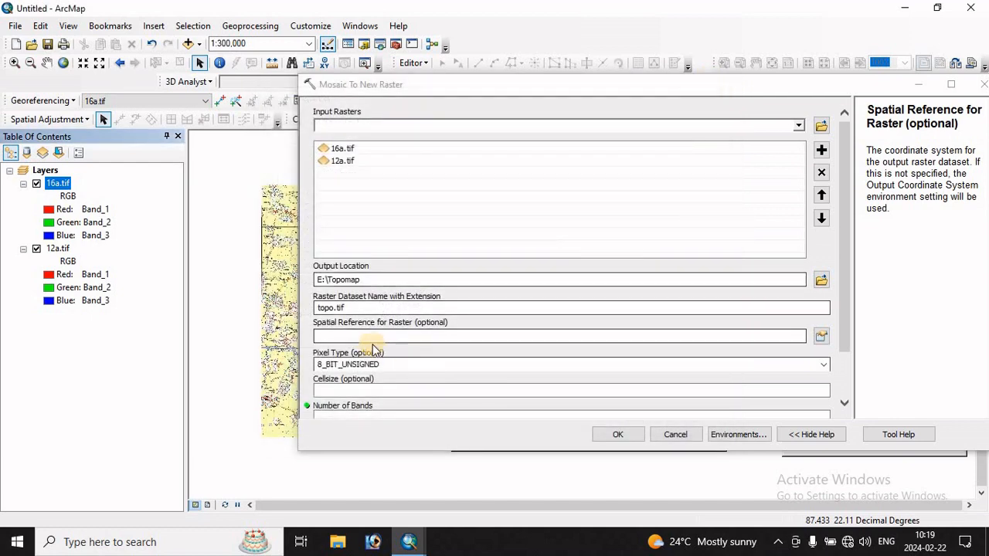
left_click(379, 364)
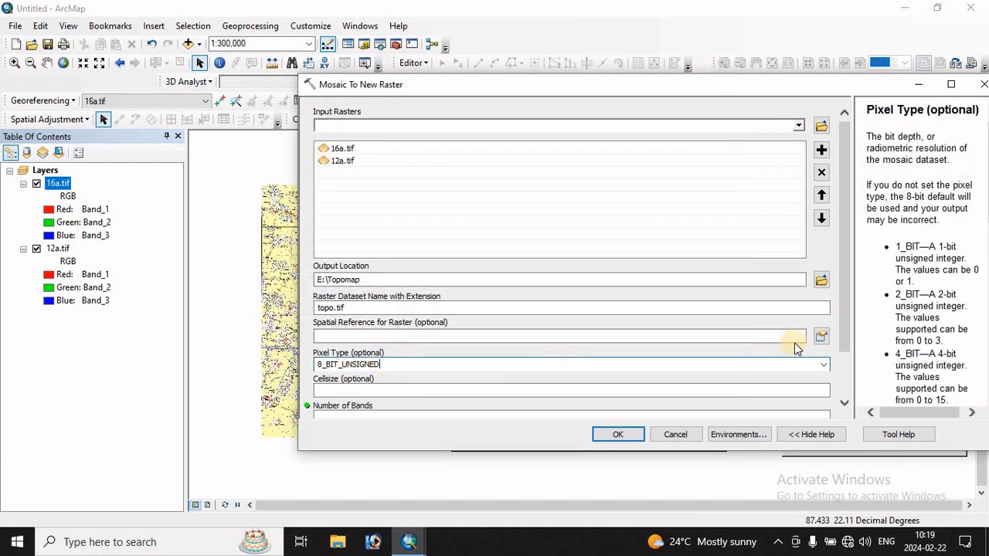
left_click(825, 366)
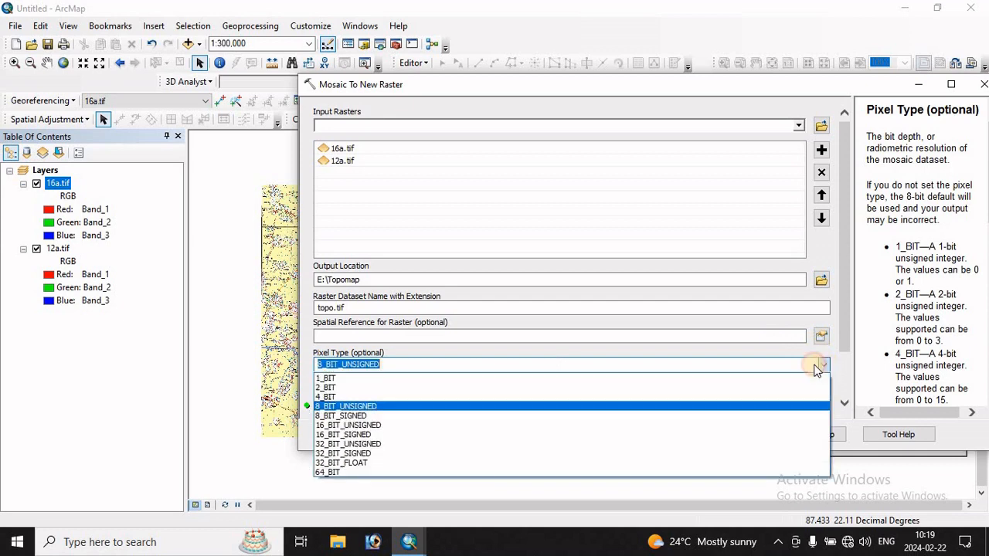
left_click(337, 425)
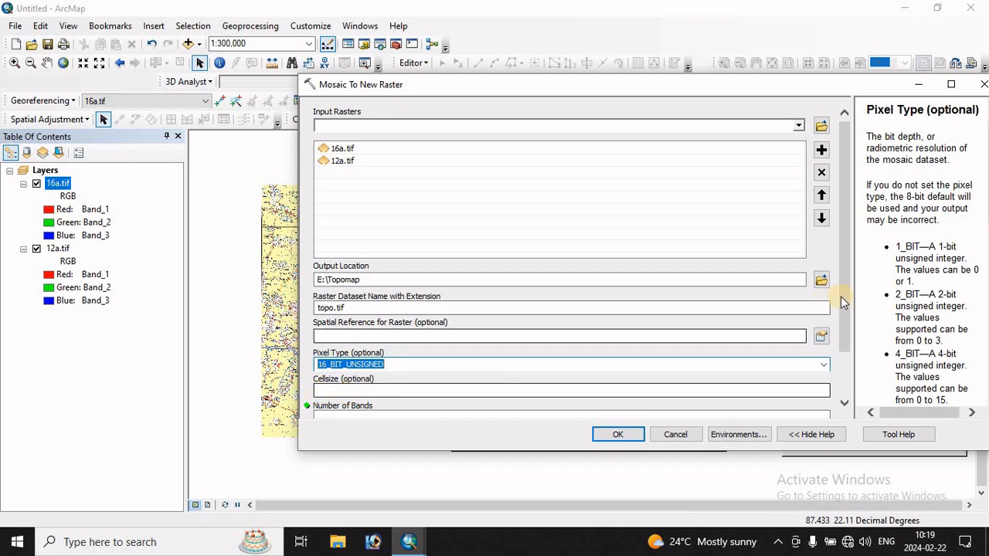
Step: Look up the number of bands in 16a.tif's source properties and set the mosaic's number of bands to 4
left_click_drag(851, 328, 849, 383)
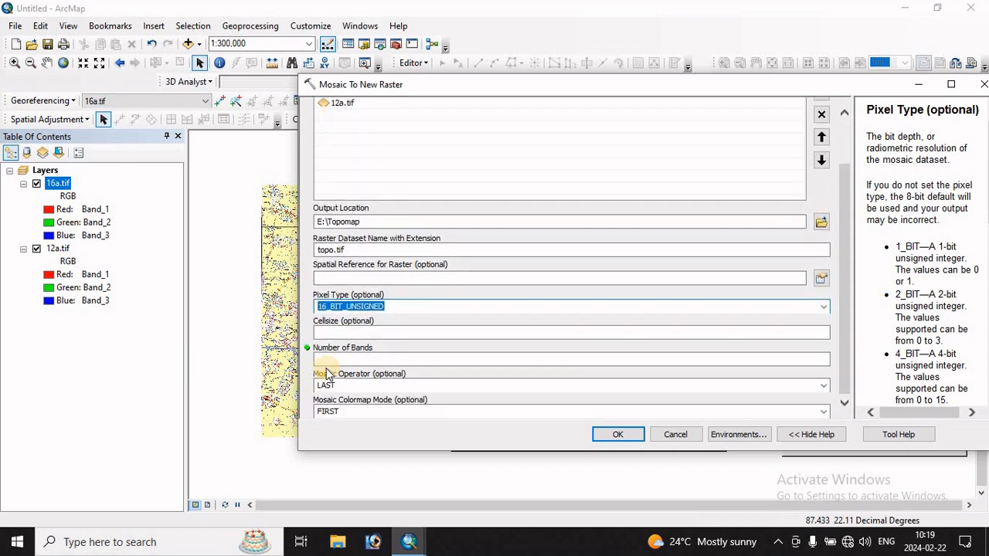
left_click(750, 358)
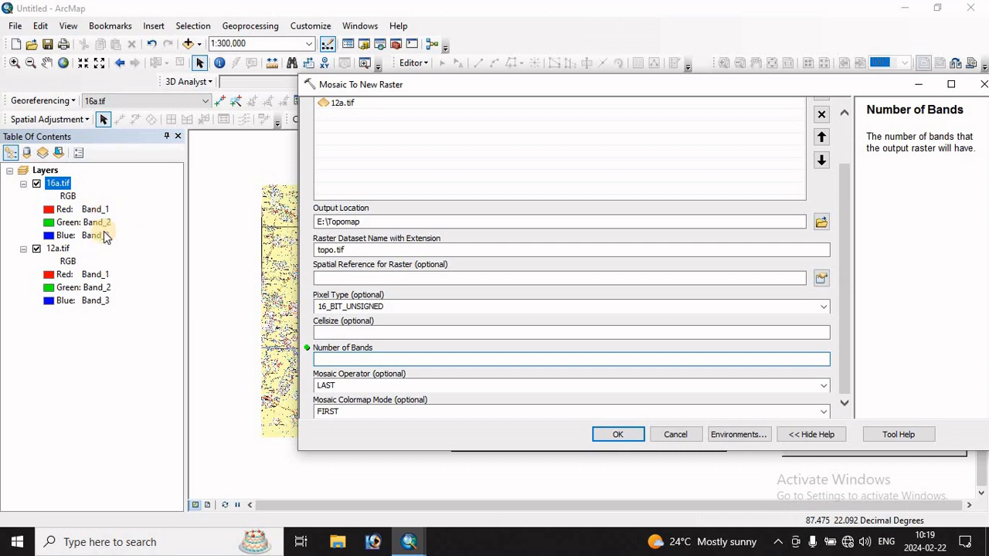
right_click(60, 184)
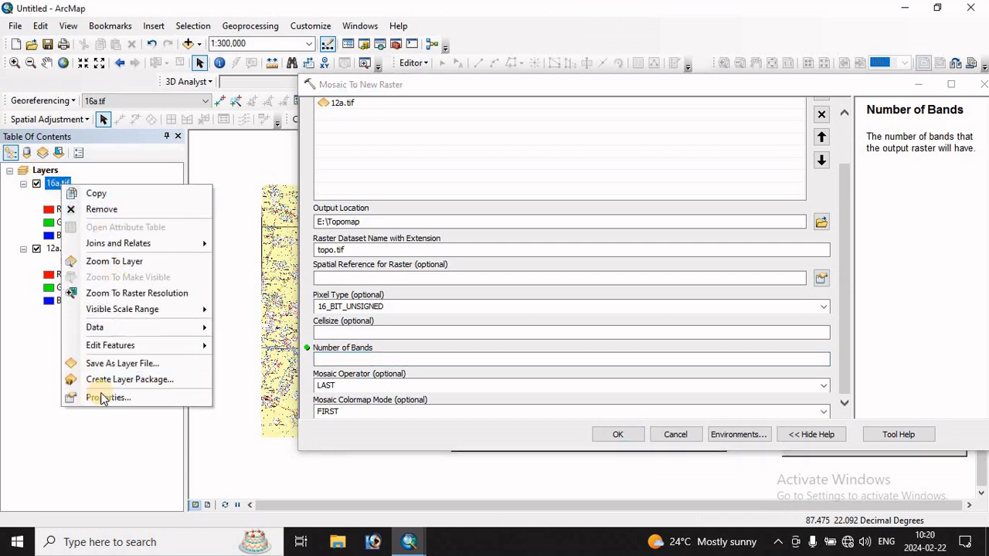
left_click(102, 397)
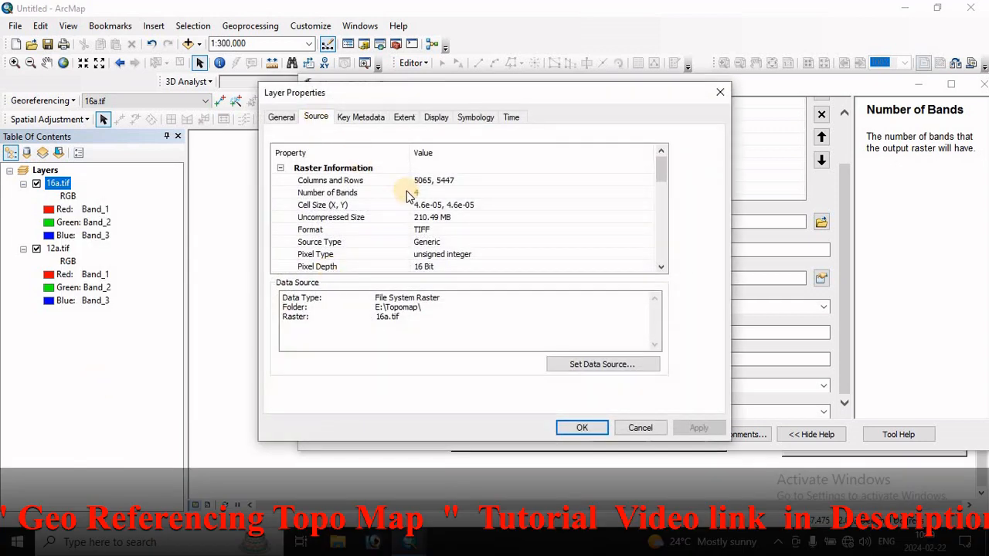
left_click(292, 193)
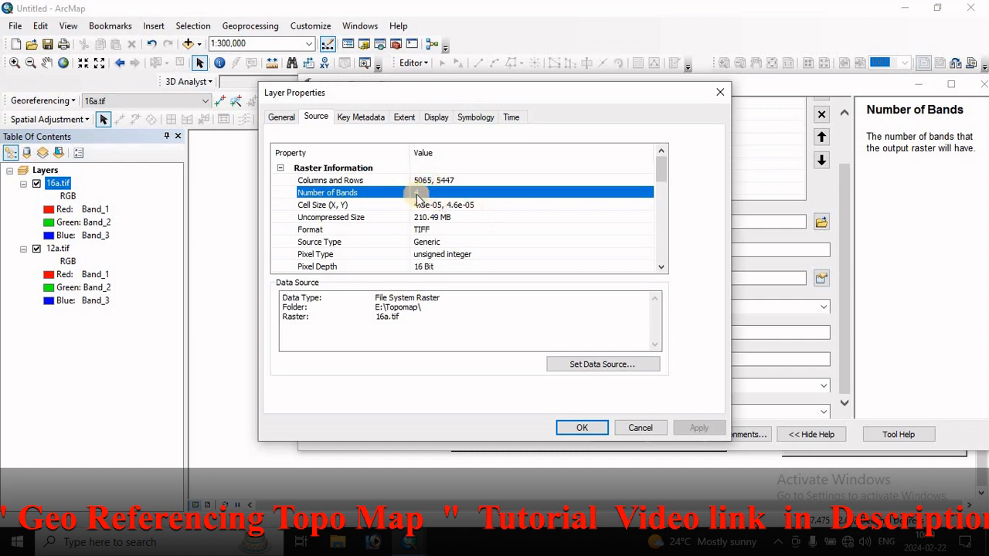
left_click(641, 429)
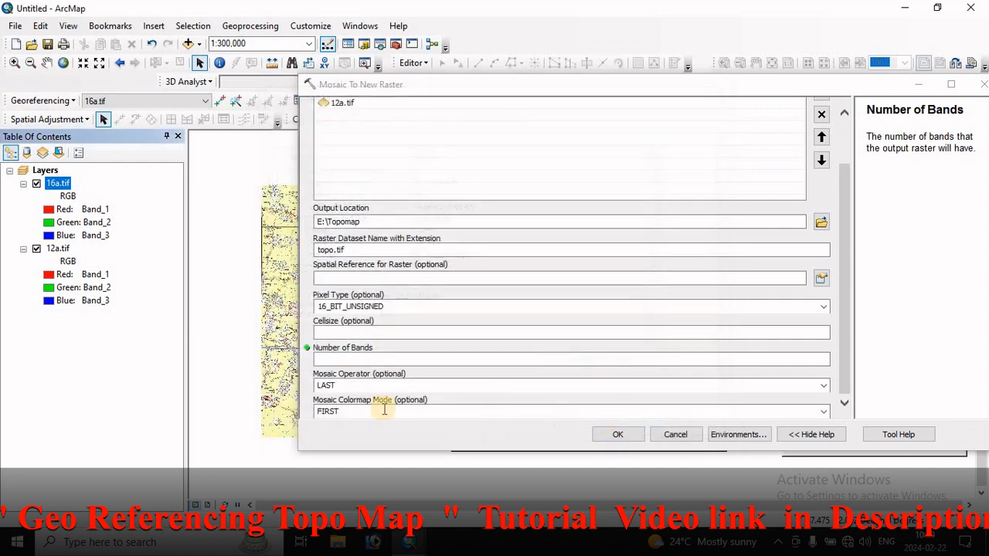
left_click(349, 356)
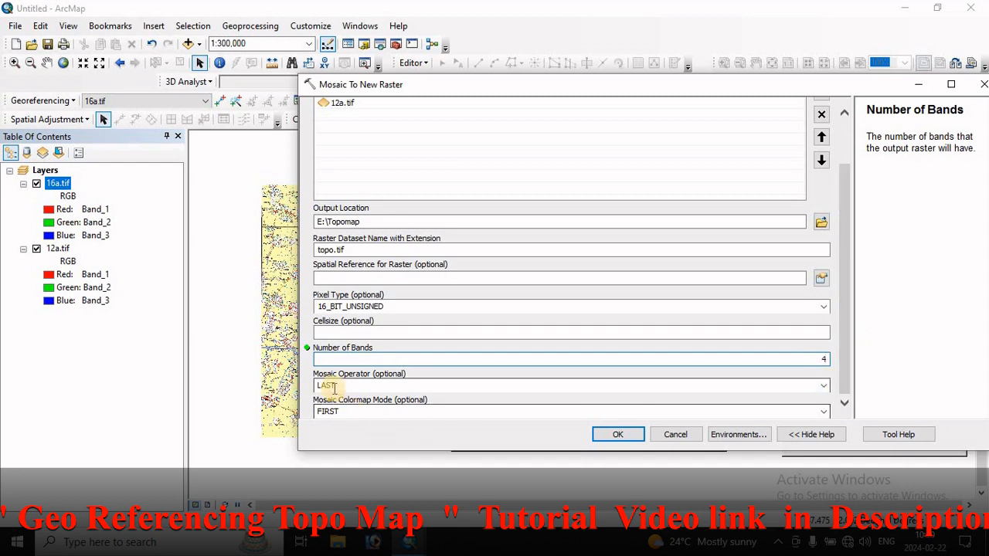
Step: Run Mosaic To New Raster to merge the two clipped sheets into topo.tif
left_click_drag(846, 310, 844, 332)
left_click(613, 441)
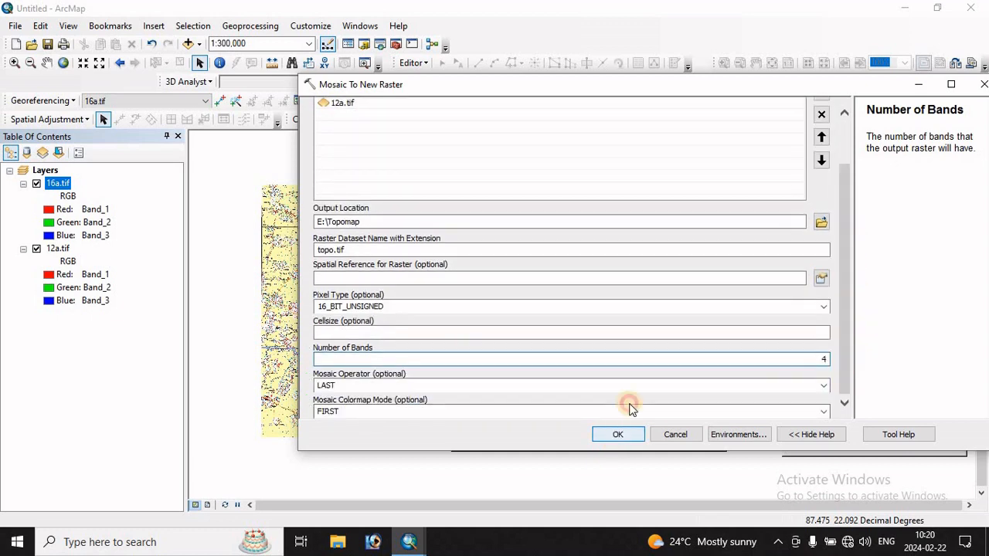
left_click(626, 435)
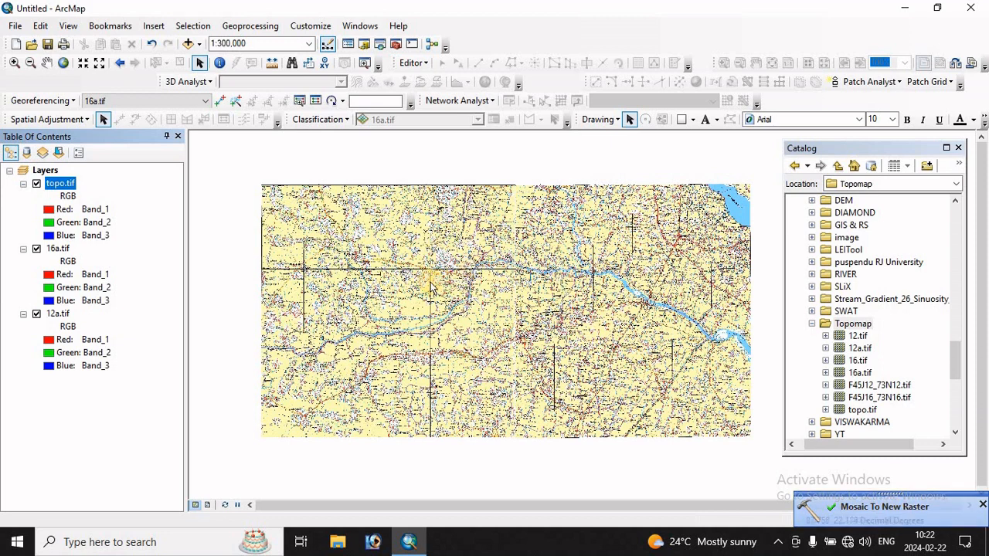
Step: Hide the 16a.tif and 12a.tif layers and examine the merged topo.tif raster on its own
left_click(37, 248)
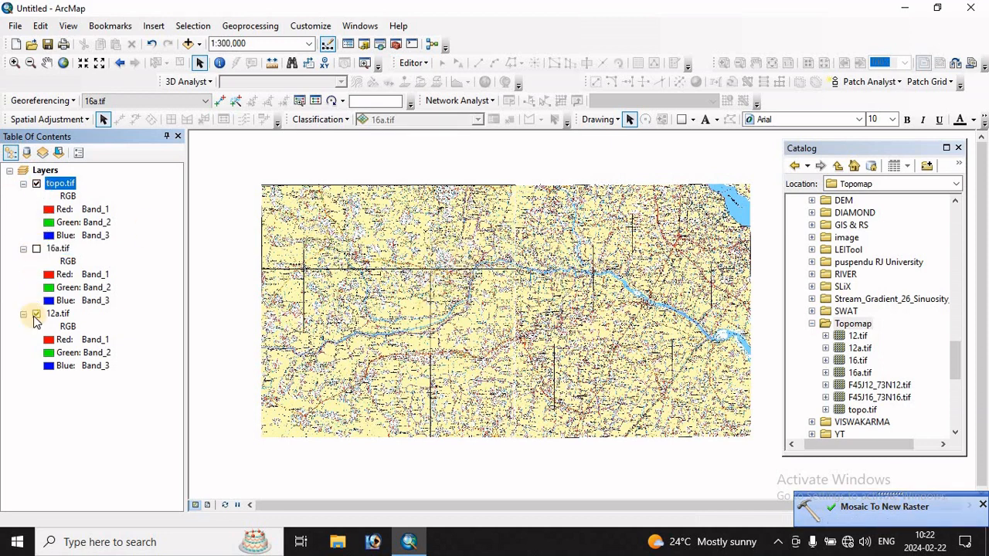
left_click(36, 314)
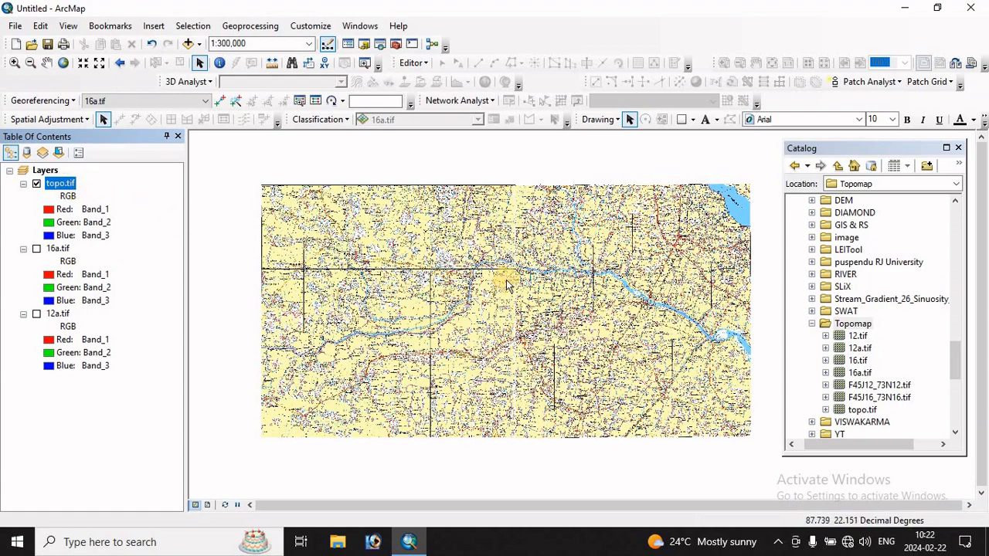
scroll(515, 268, "up", 4)
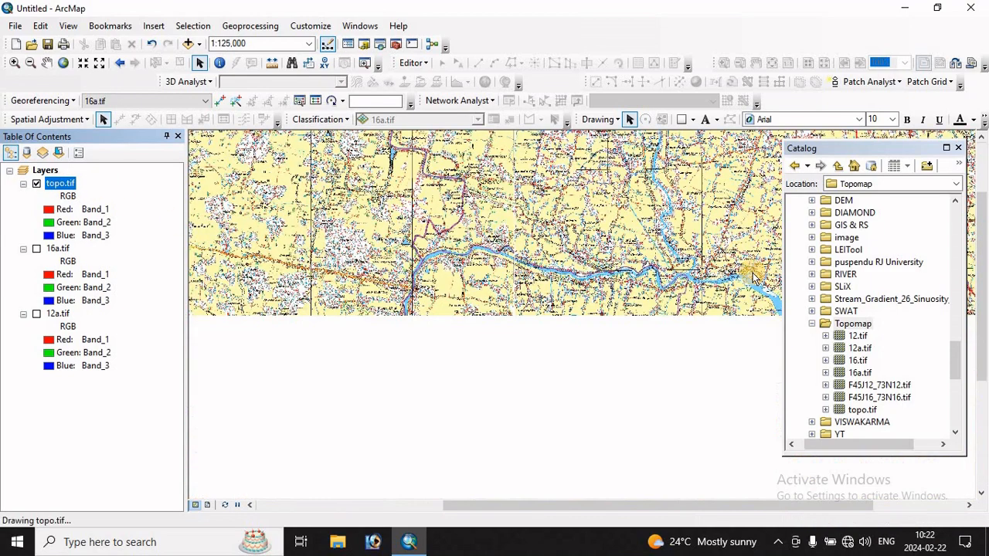
Step: Examine the seam between the two joined sheets in topo.tif from the river down to the raster's southern edge
scroll(500, 265, "up", 3)
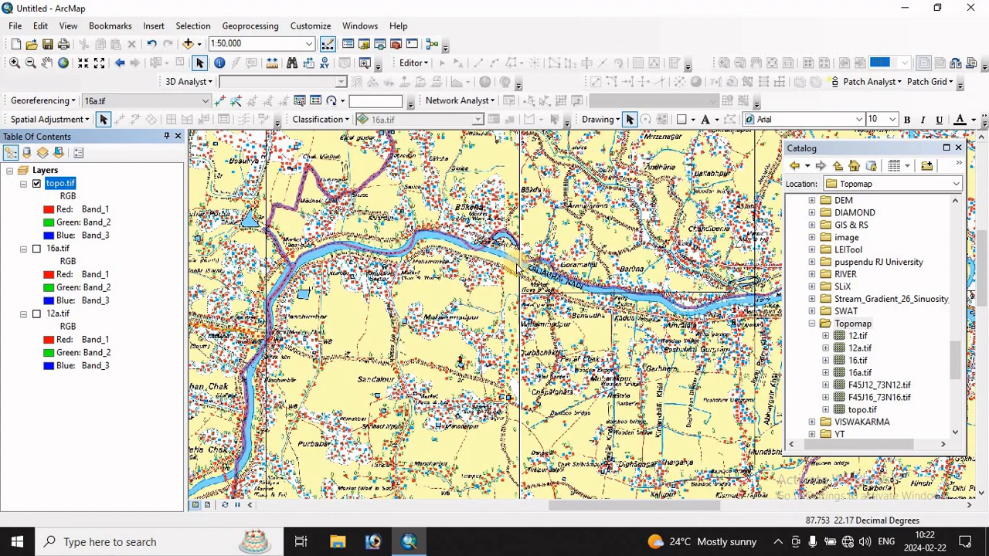
left_click_drag(534, 418, 530, 139)
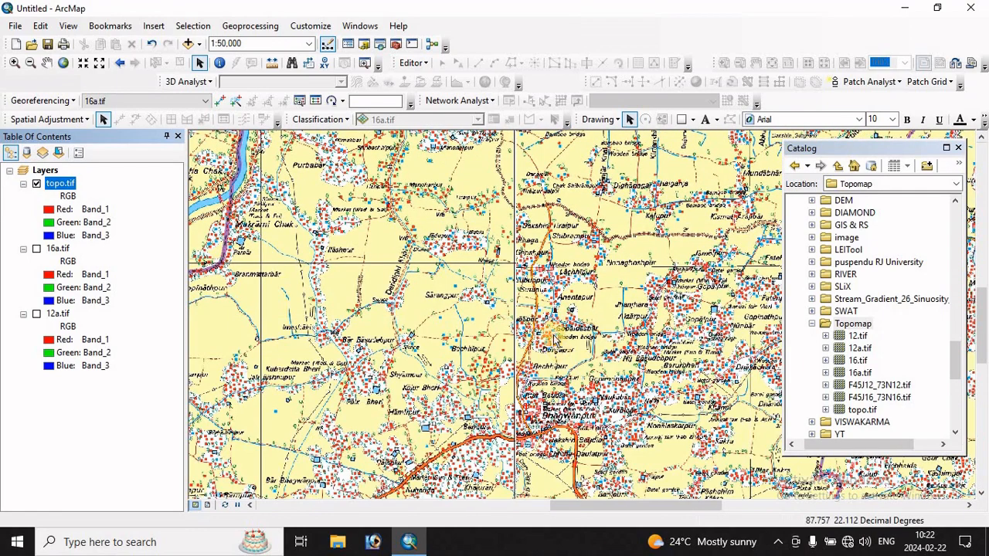
left_click_drag(546, 373, 552, 227)
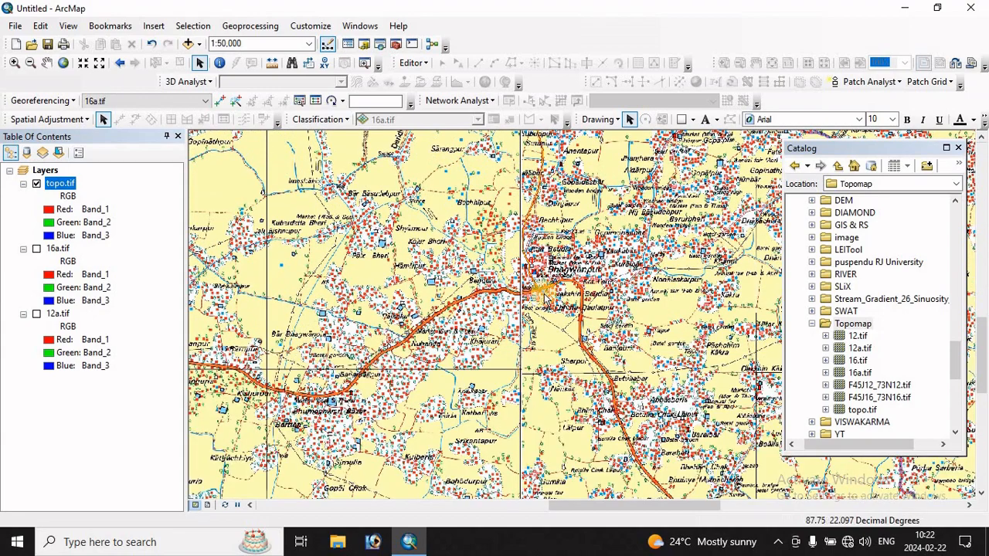
left_click_drag(555, 390, 585, 76)
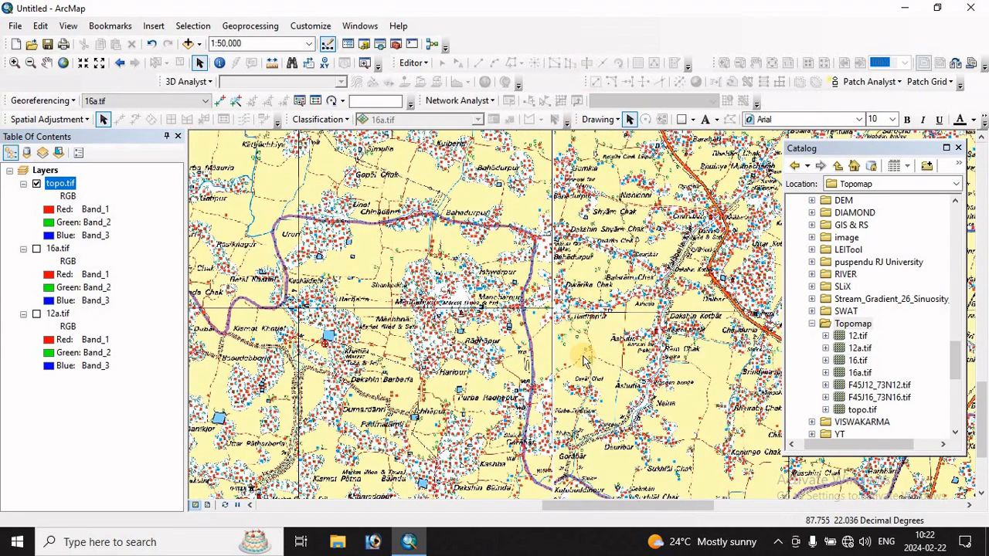
left_click_drag(554, 469, 576, 341)
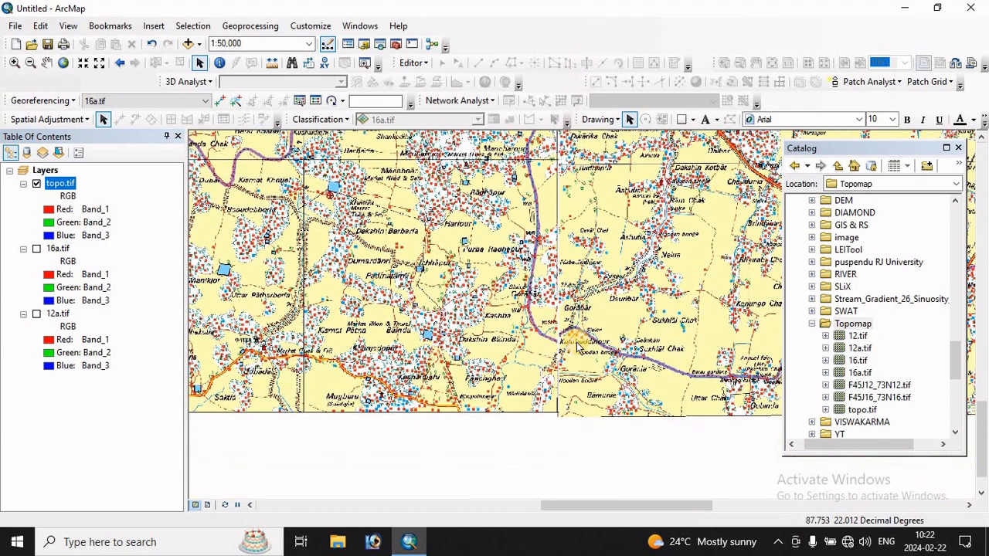
scroll(556, 340, "up", 3)
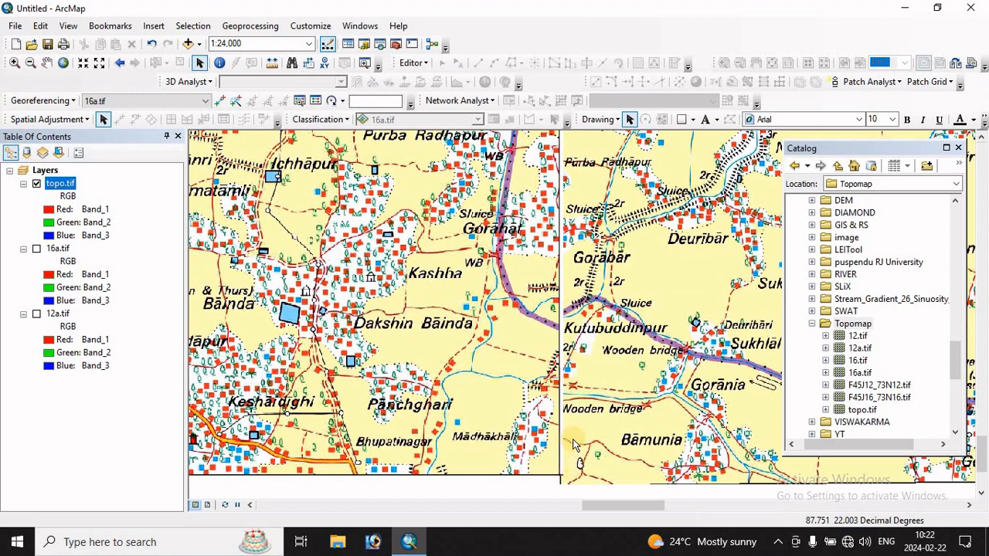
left_click_drag(560, 233, 563, 440)
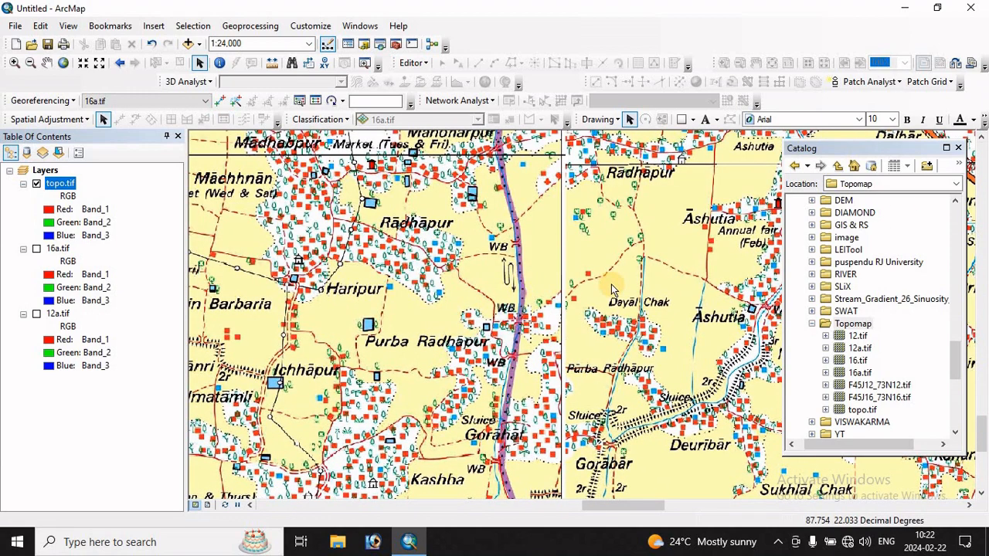
scroll(494, 354, "up", 1)
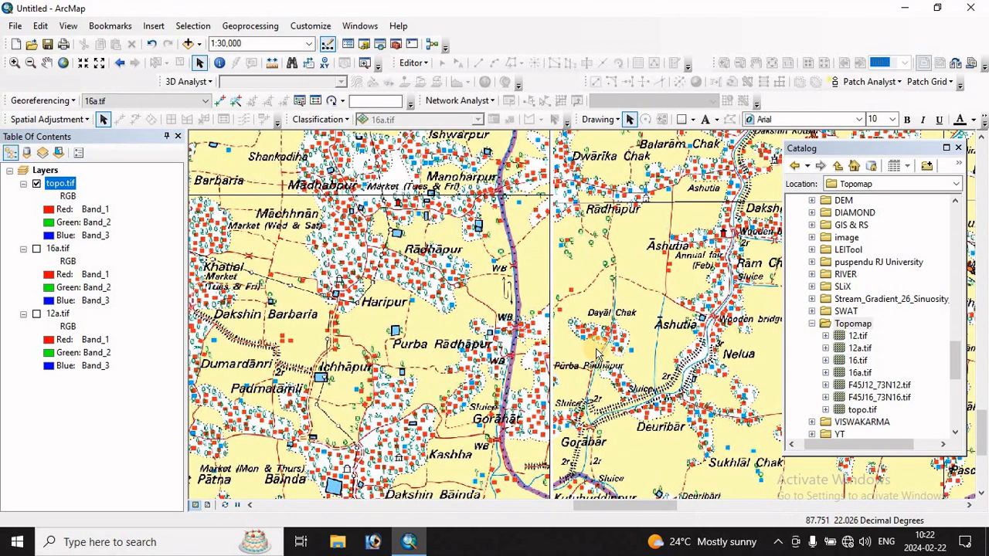
scroll(517, 343, "up", 3)
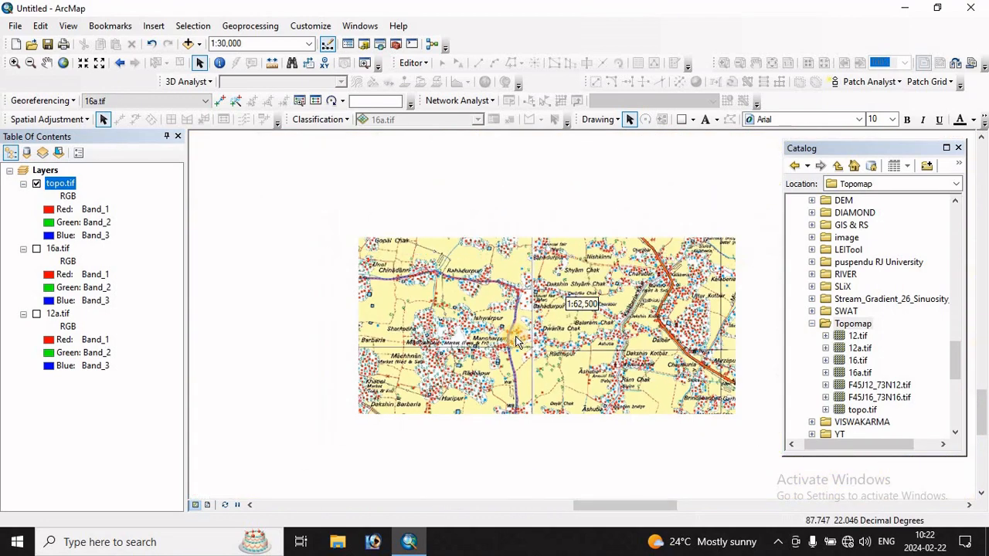